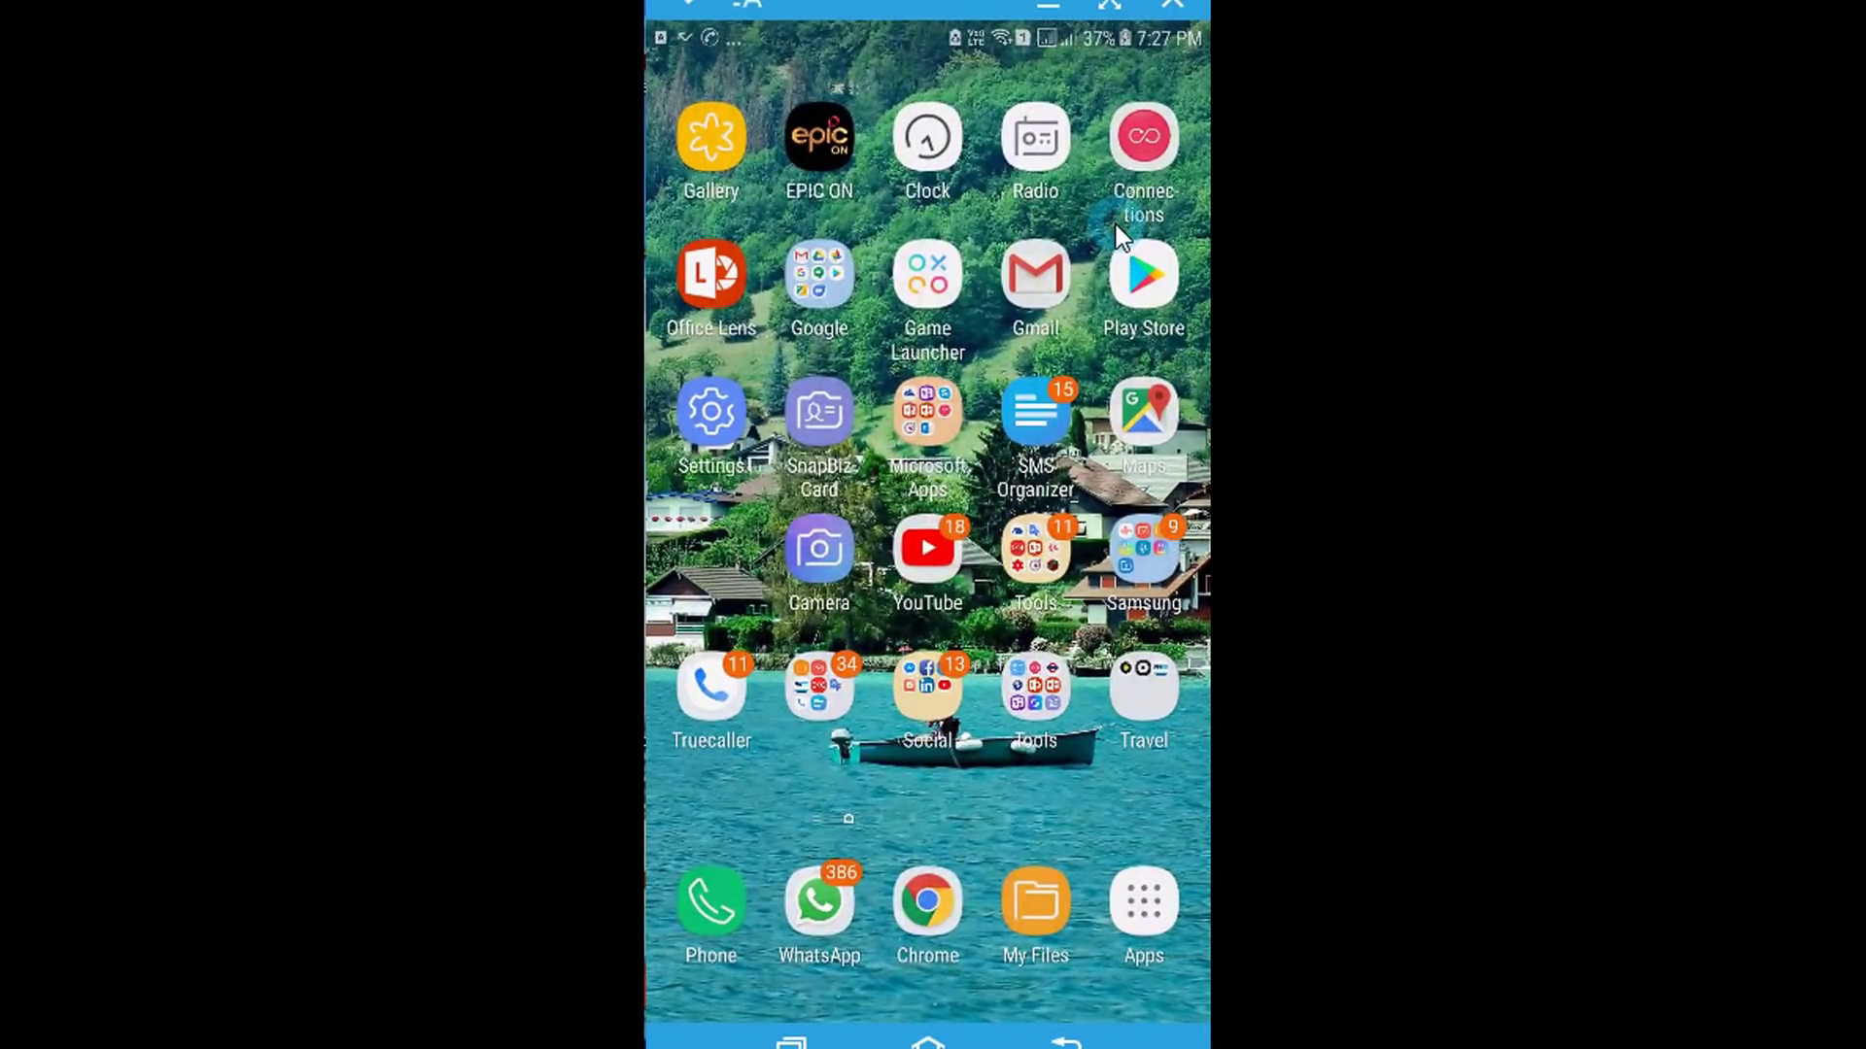
Step: Look up the Clear chat option of the ITC 1 group in WhatsApp and return to the chat list
{"action": "left_click", "coordinate": [819, 909]}
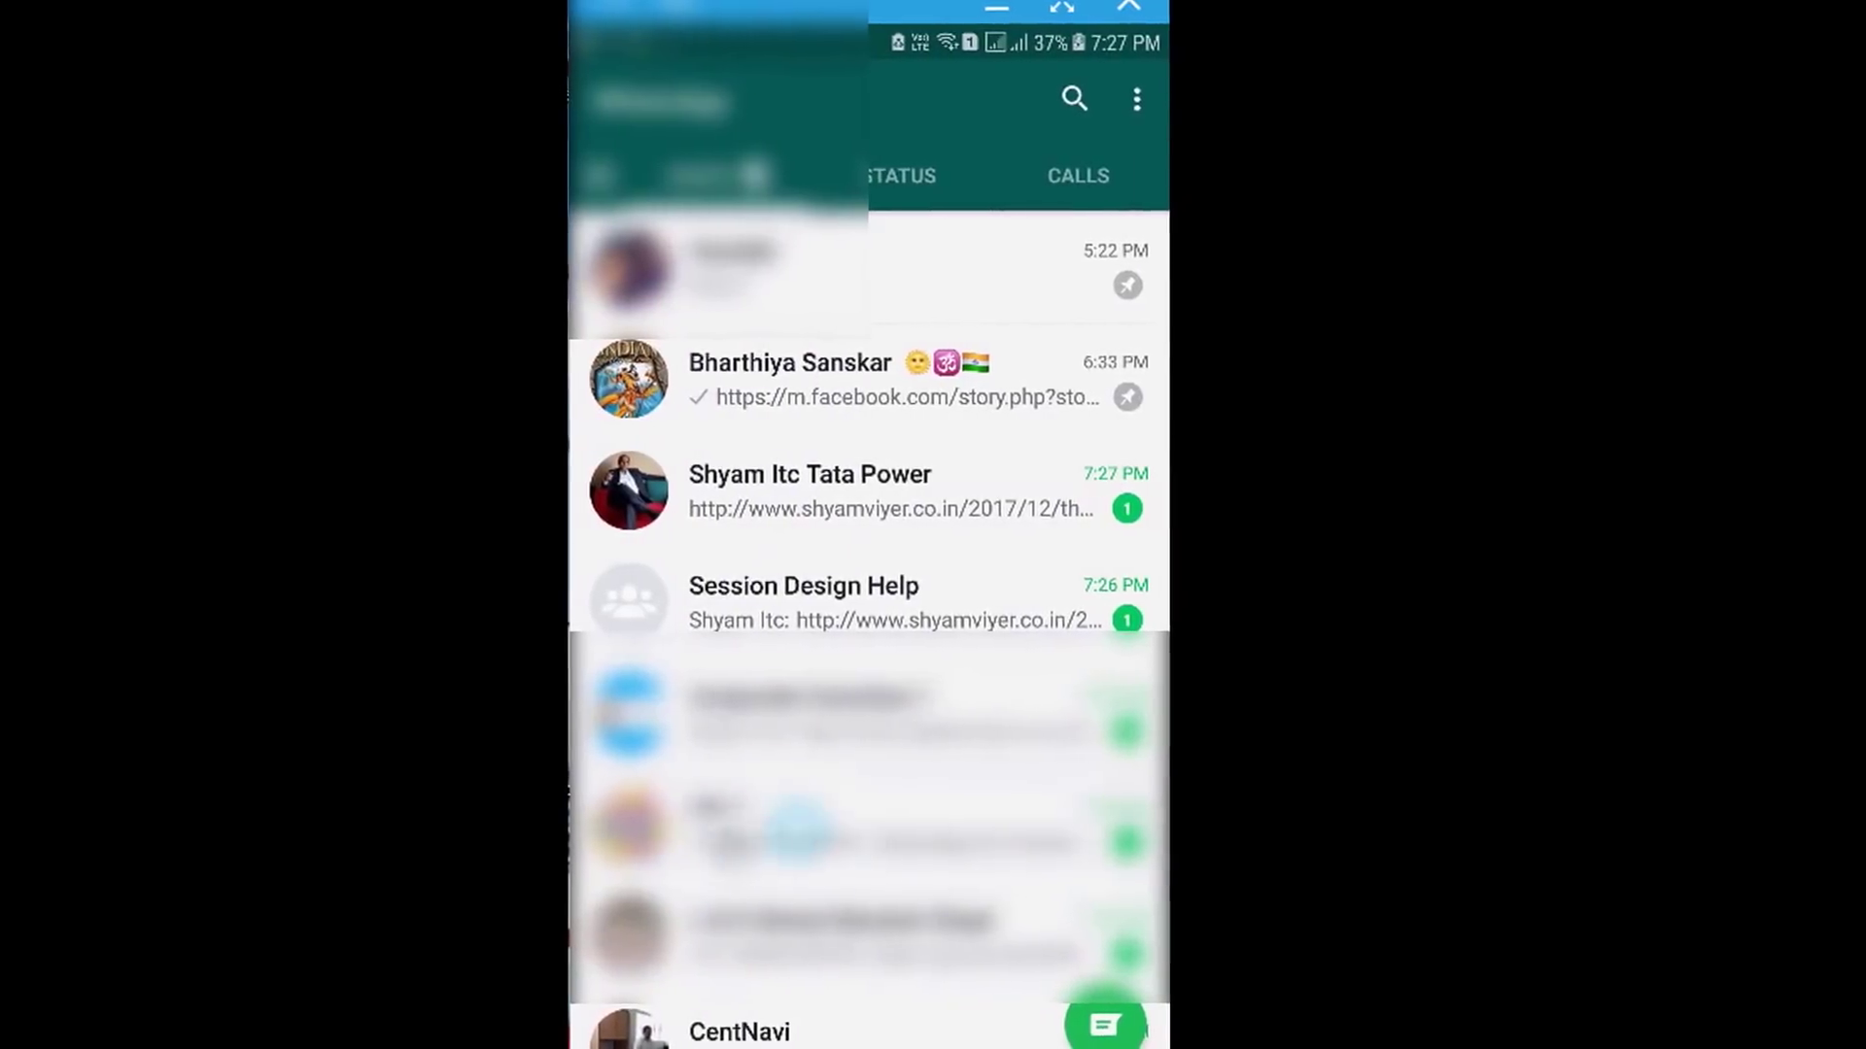
{"action": "left_click", "coordinate": [777, 267]}
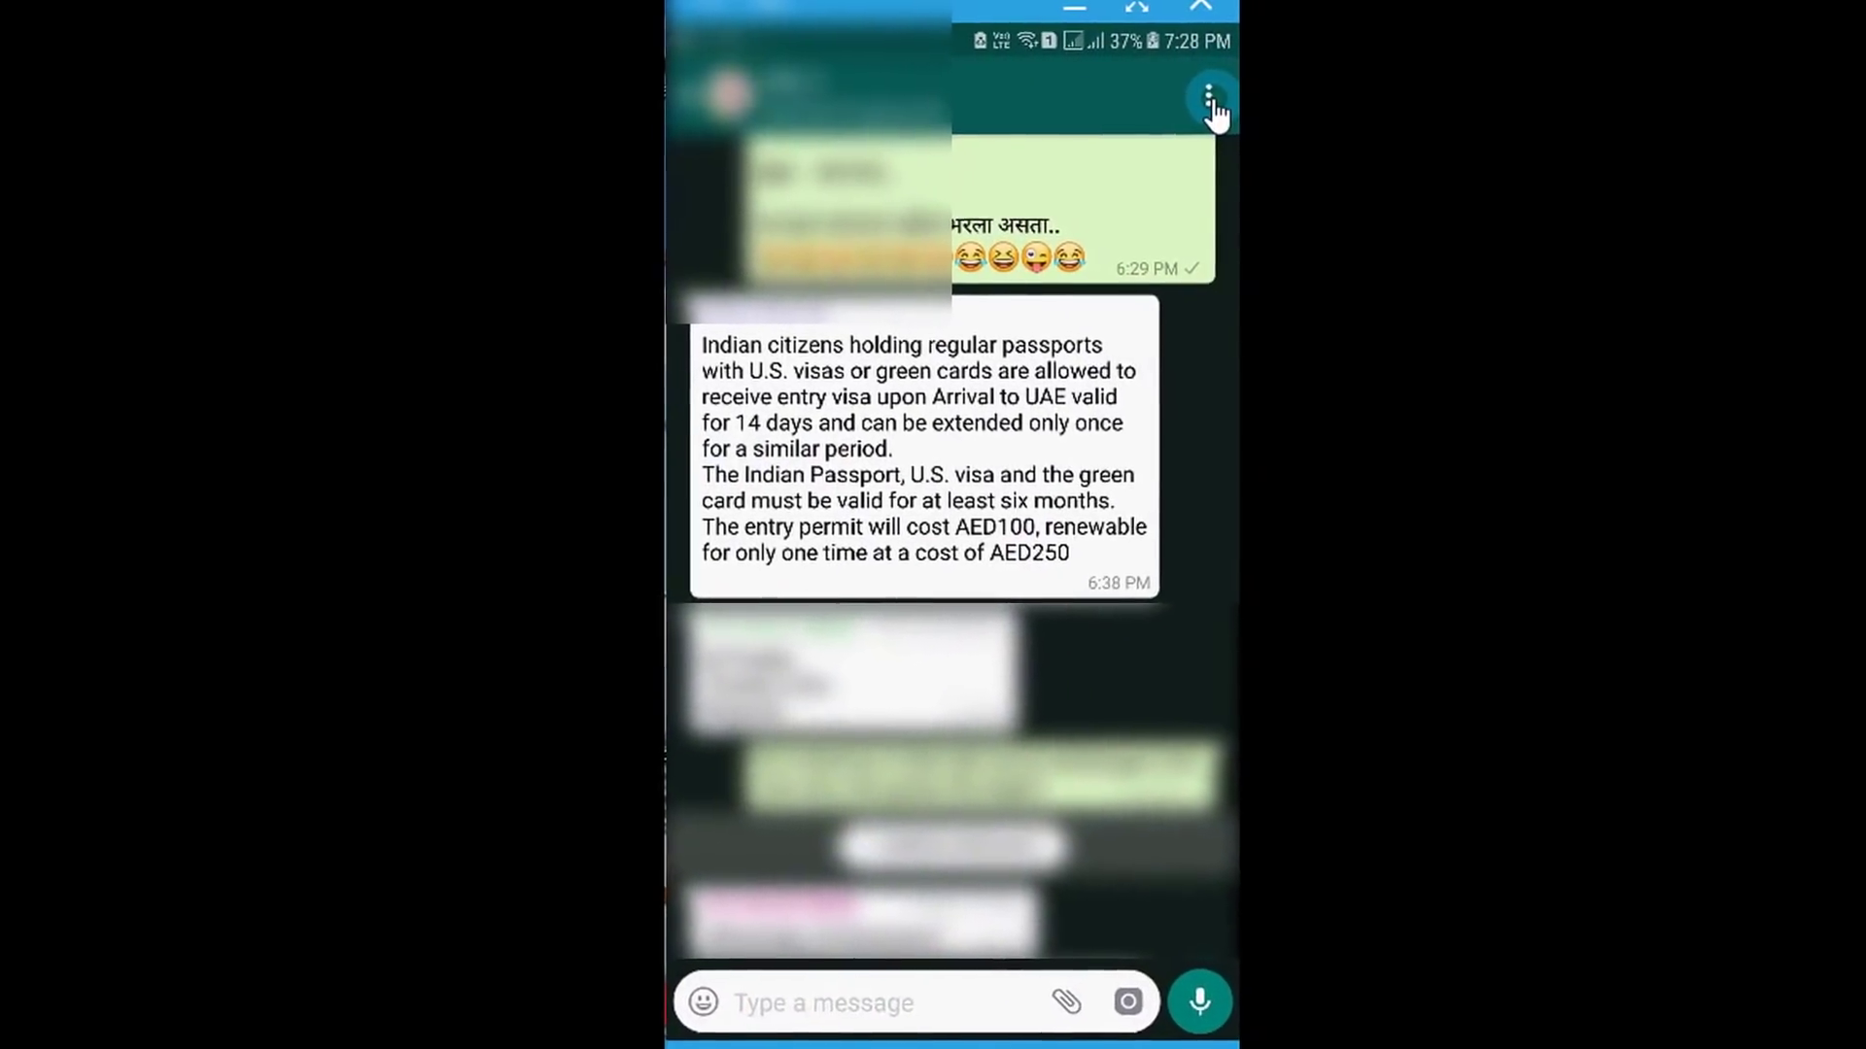
{"action": "left_click", "coordinate": [1211, 107]}
{"action": "left_click", "coordinate": [1059, 429]}
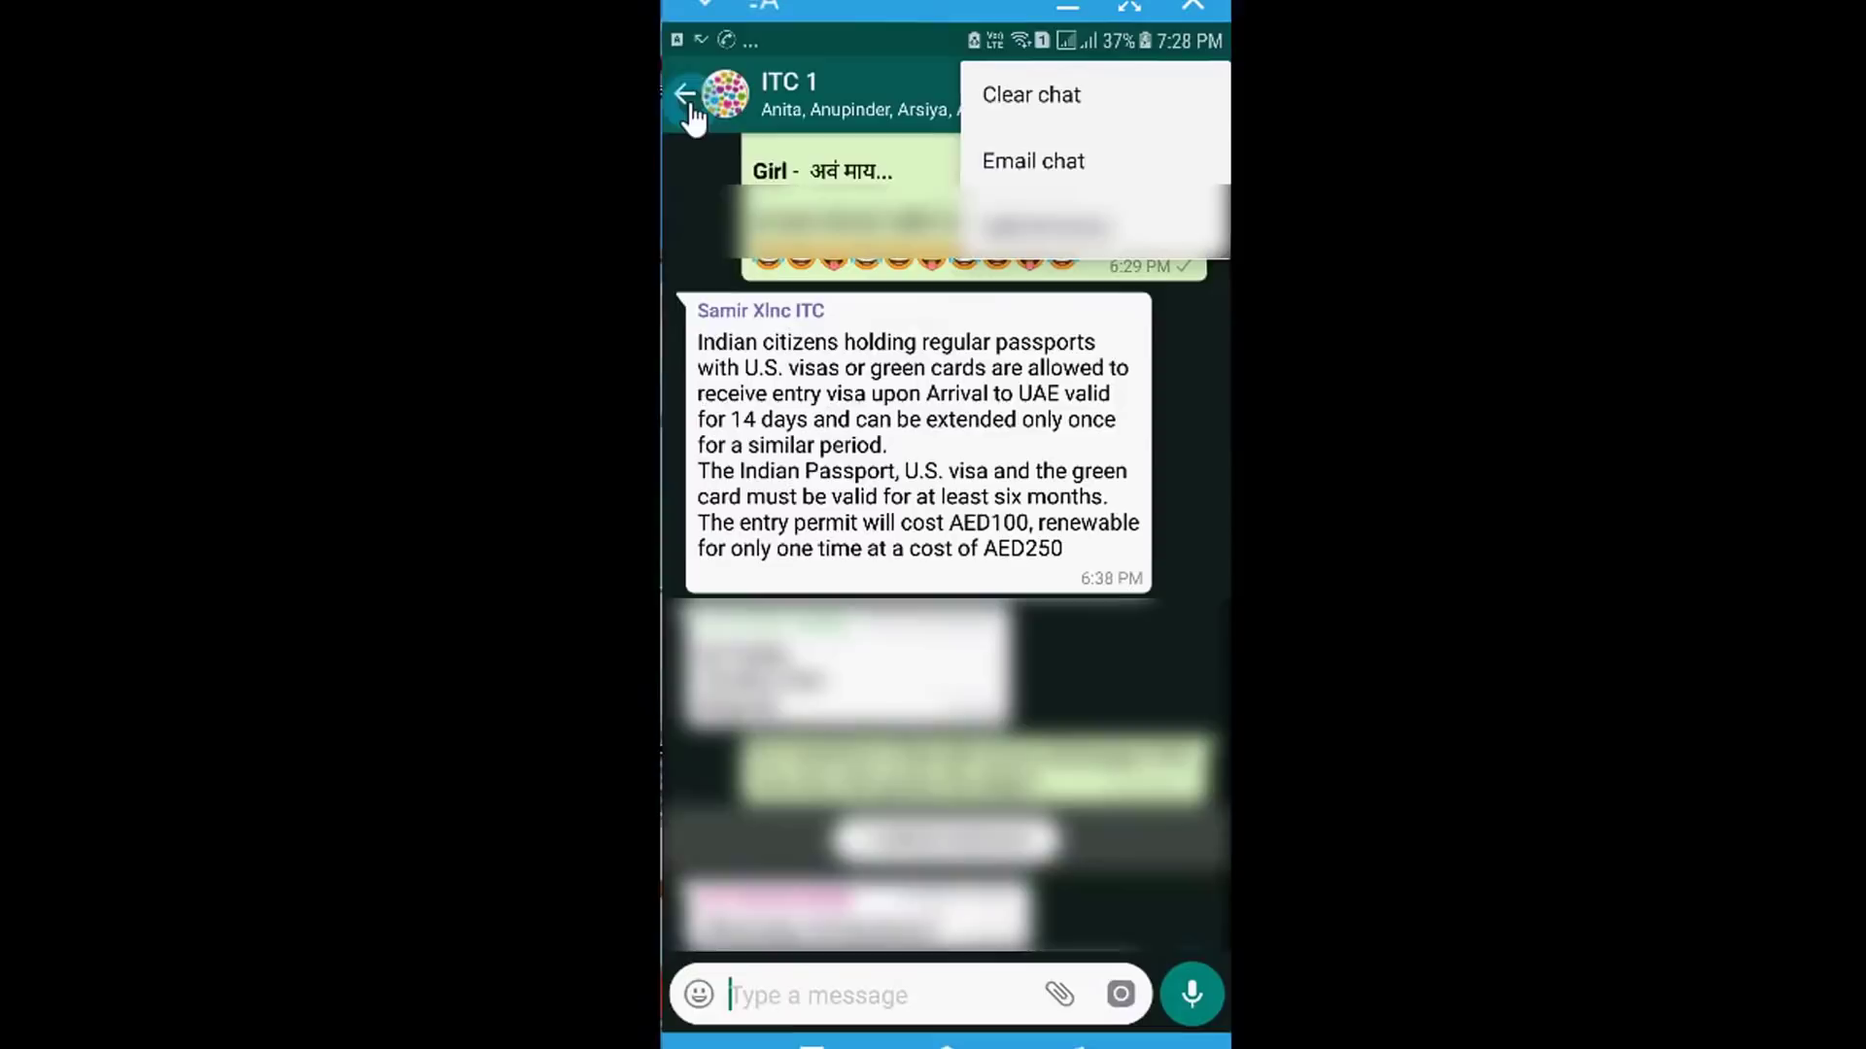
{"action": "left_click", "coordinate": [690, 109]}
{"action": "left_click", "coordinate": [690, 108]}
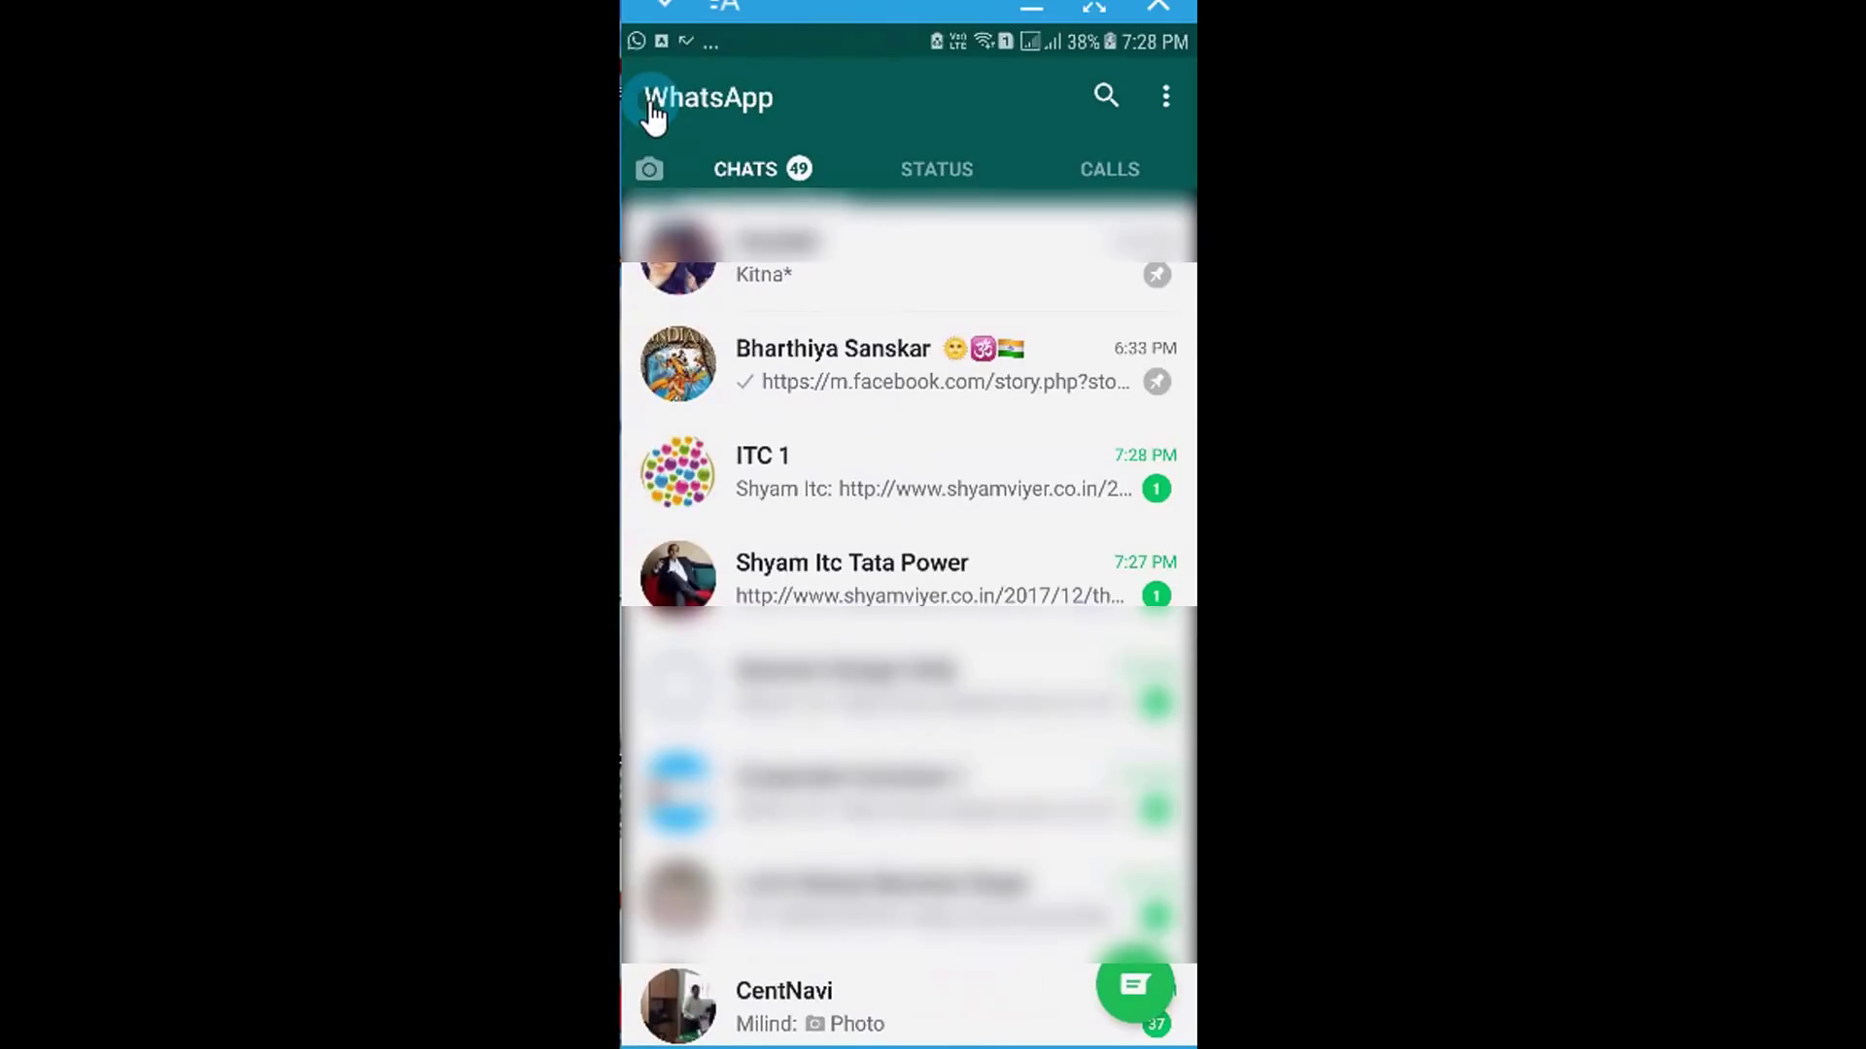
Step: Open the storage usage details of the ITC 1 group in WhatsApp's data and storage settings
{"action": "left_click", "coordinate": [1167, 97]}
{"action": "left_click", "coordinate": [1019, 370]}
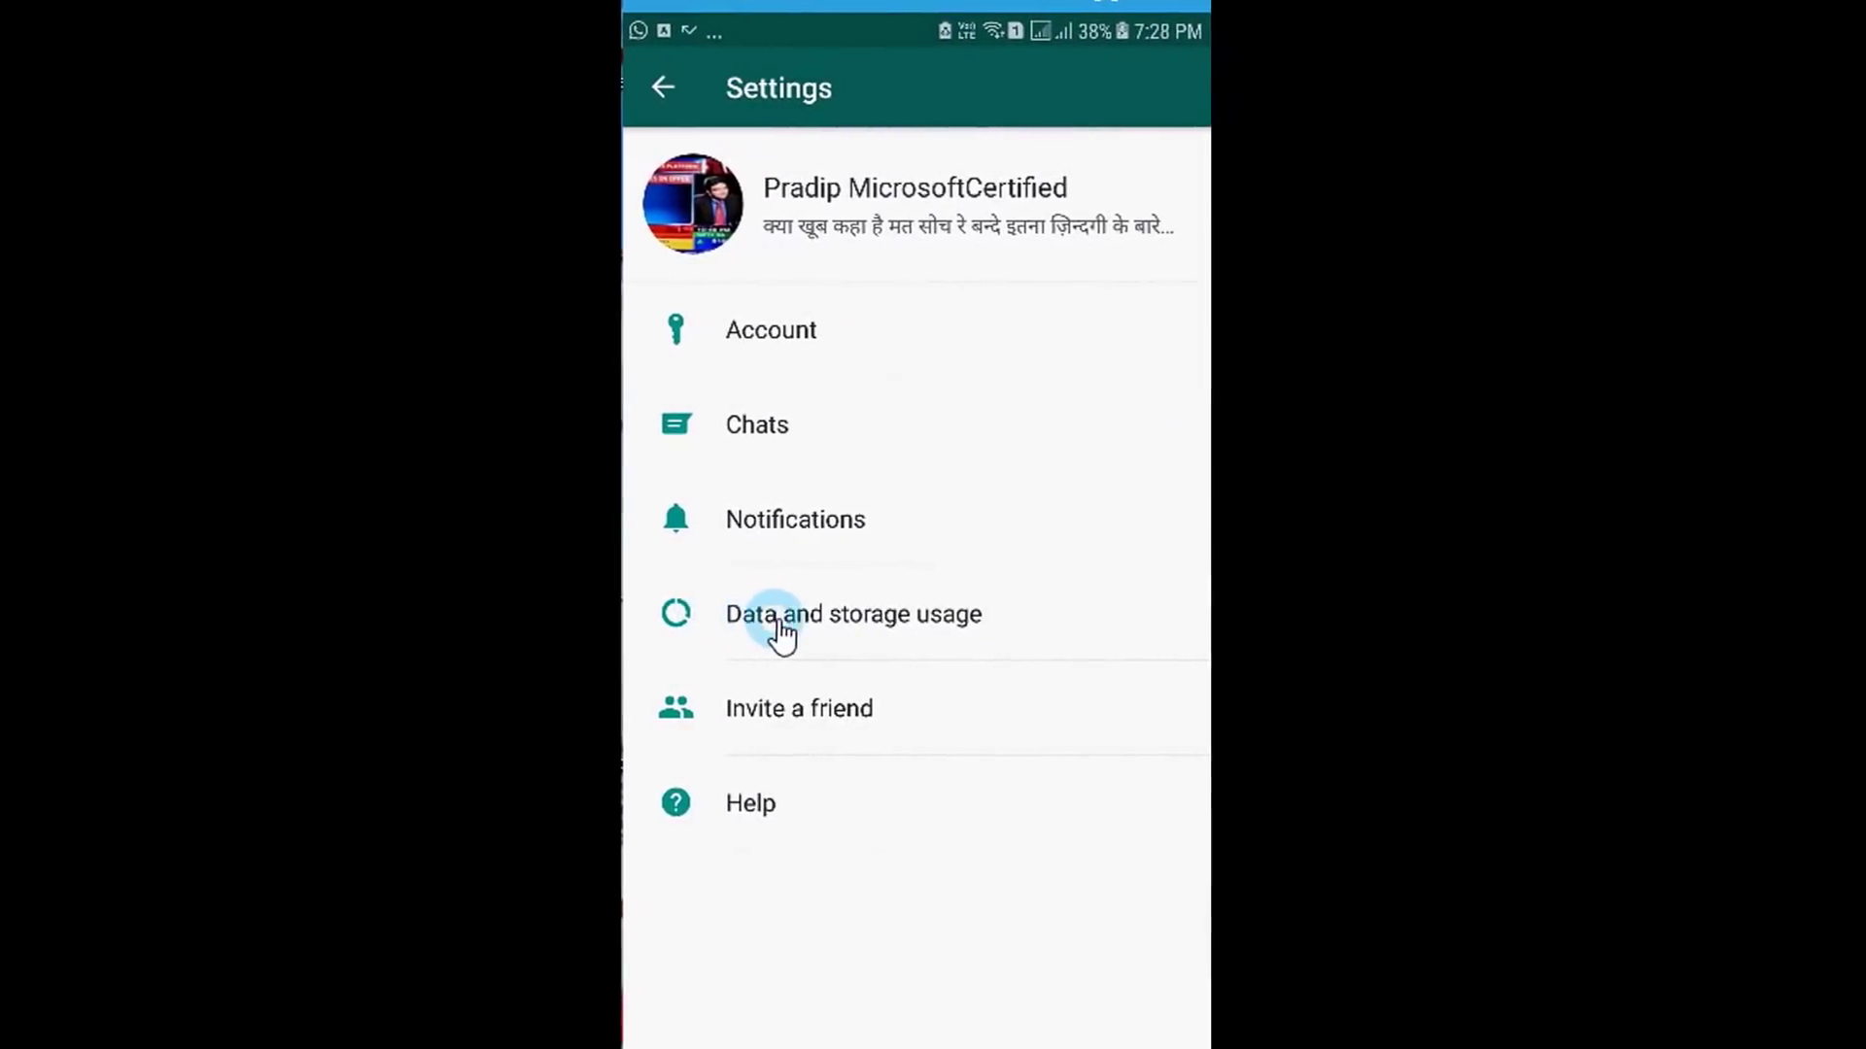
{"action": "left_click", "coordinate": [877, 634]}
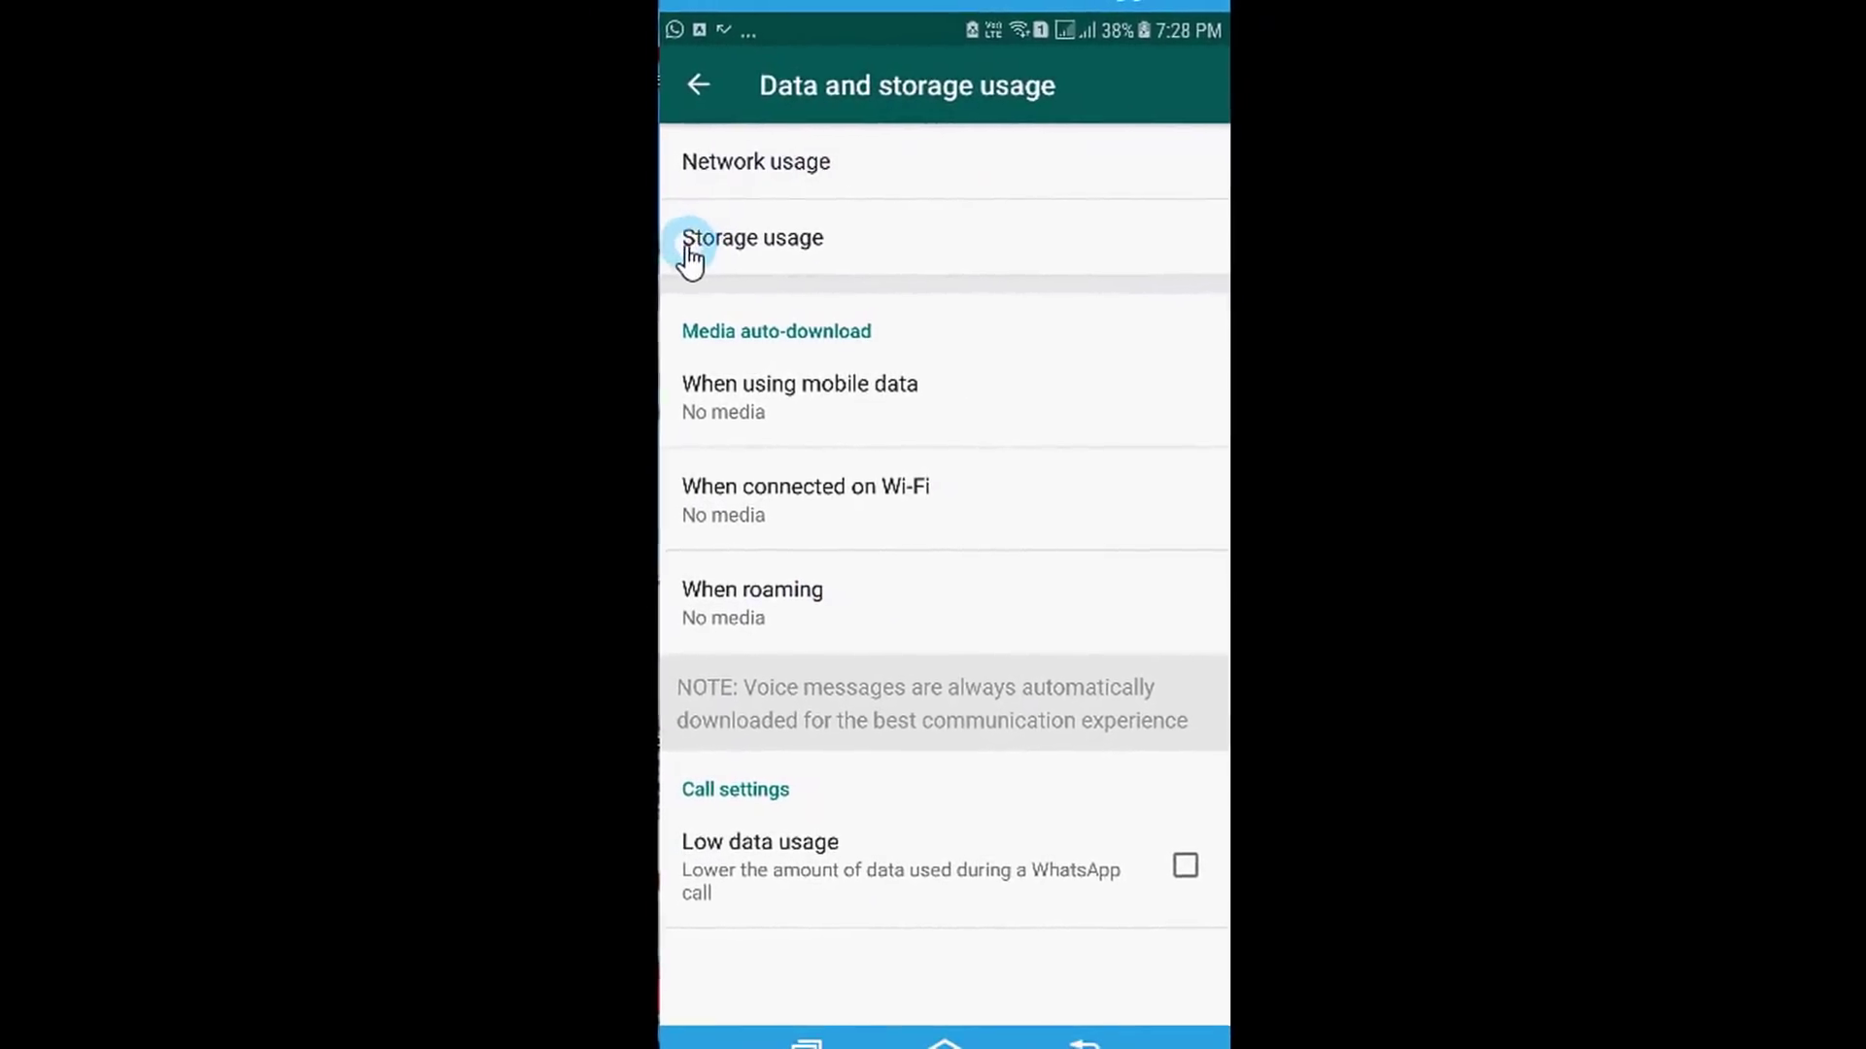
{"action": "left_click", "coordinate": [848, 249]}
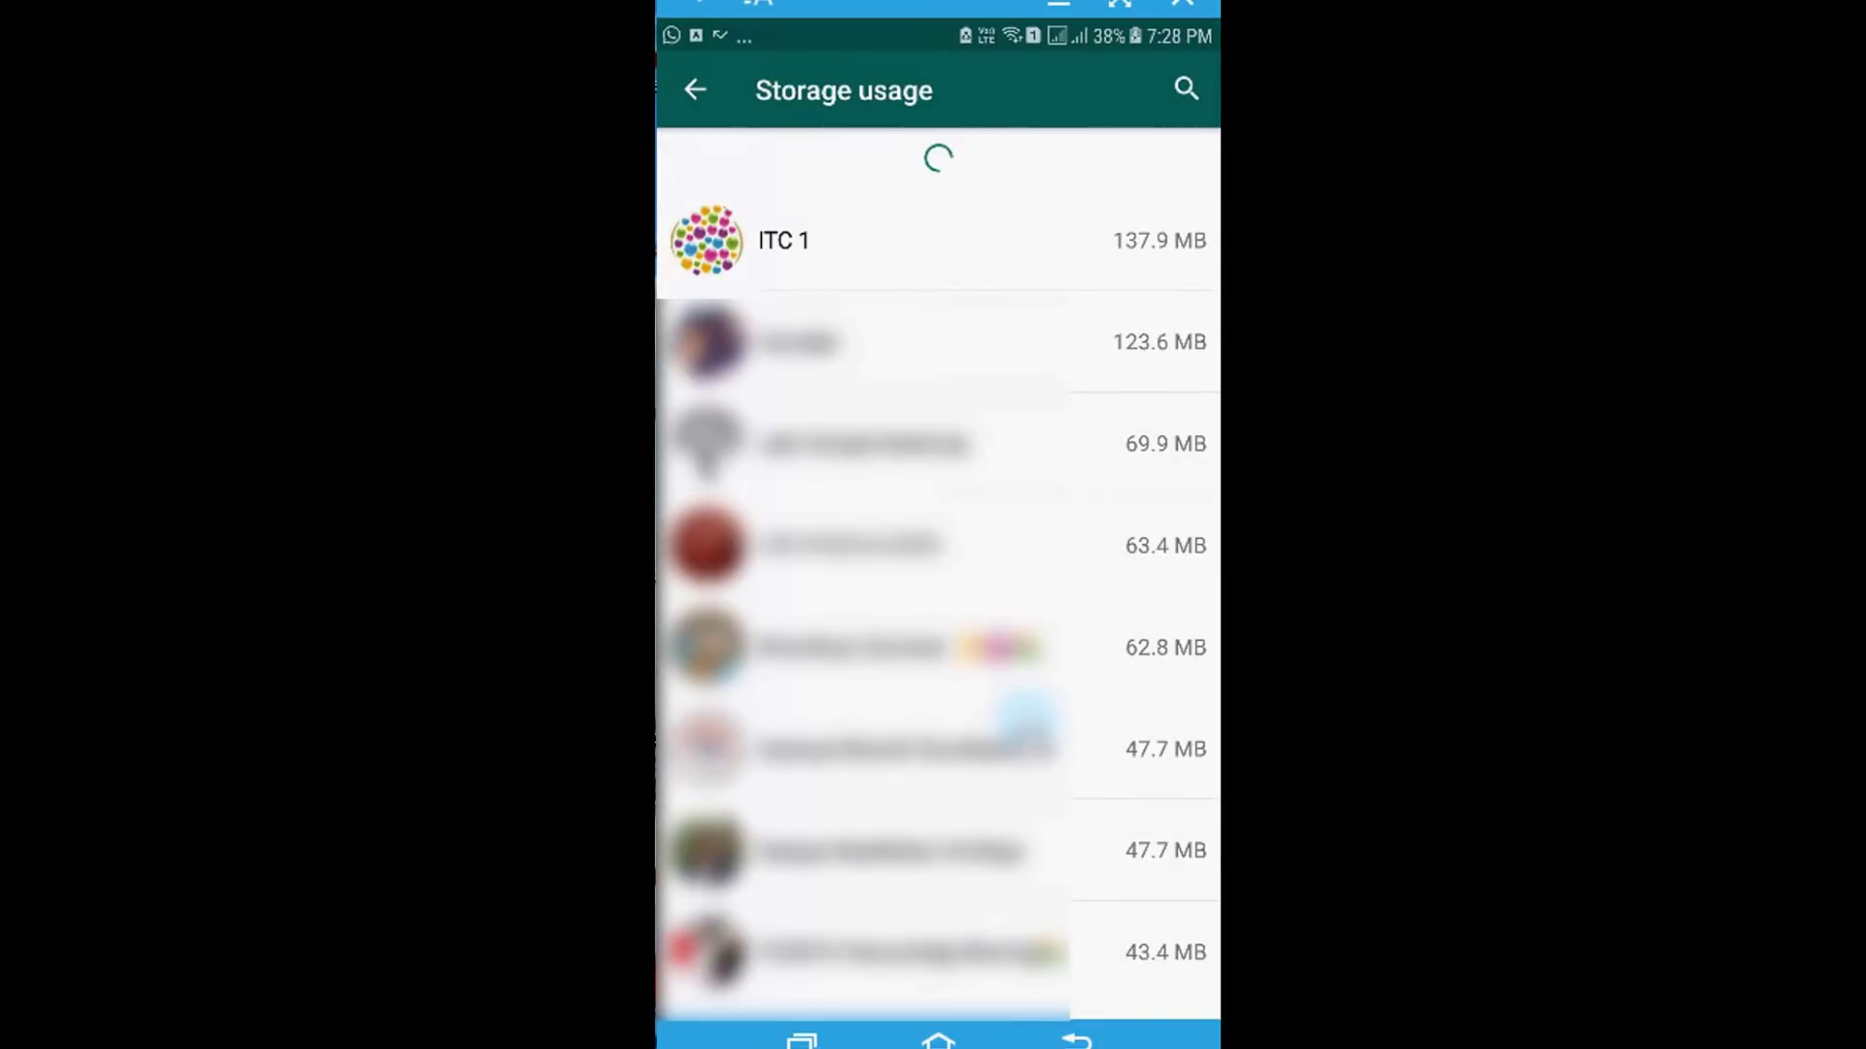
{"action": "left_click", "coordinate": [928, 159]}
{"action": "left_click", "coordinate": [926, 250]}
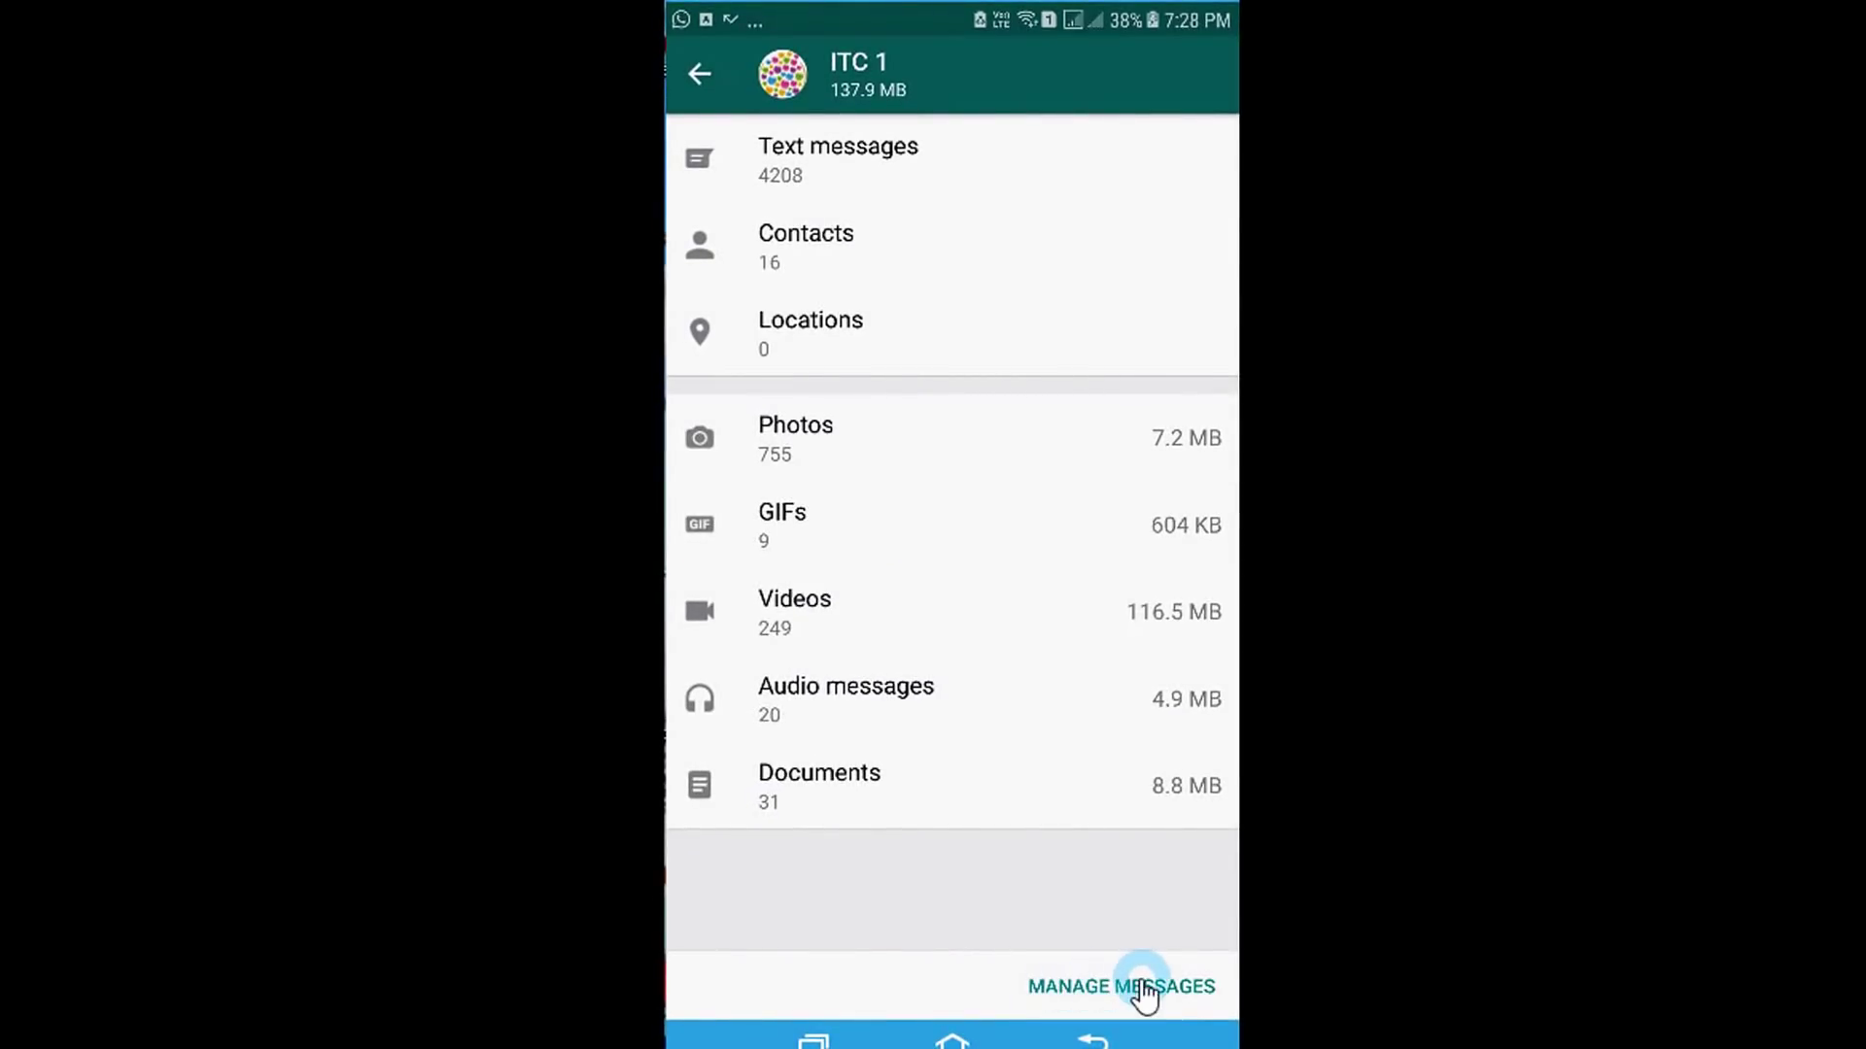
Step: Clear all of the ITC 1 group's messages and media, including starred ones, while keeping the contacts
{"action": "left_click", "coordinate": [1144, 989]}
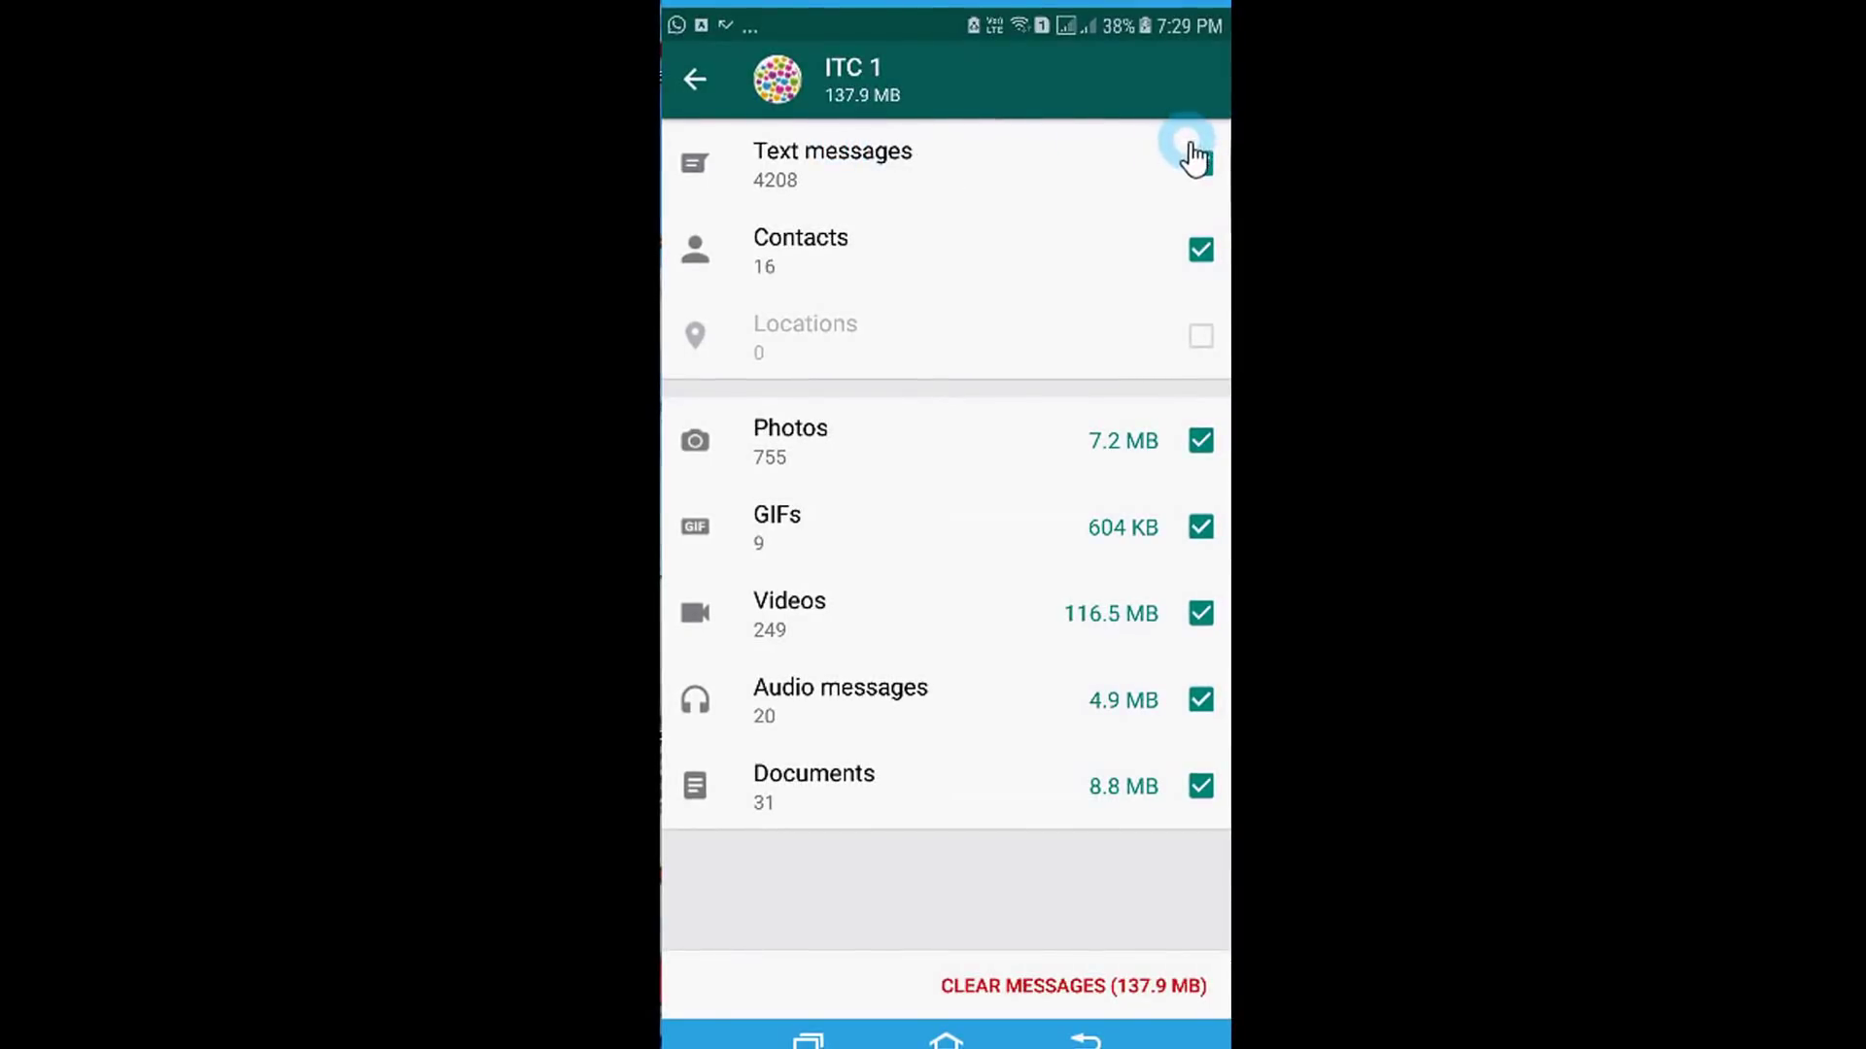
{"action": "left_click", "coordinate": [1202, 255]}
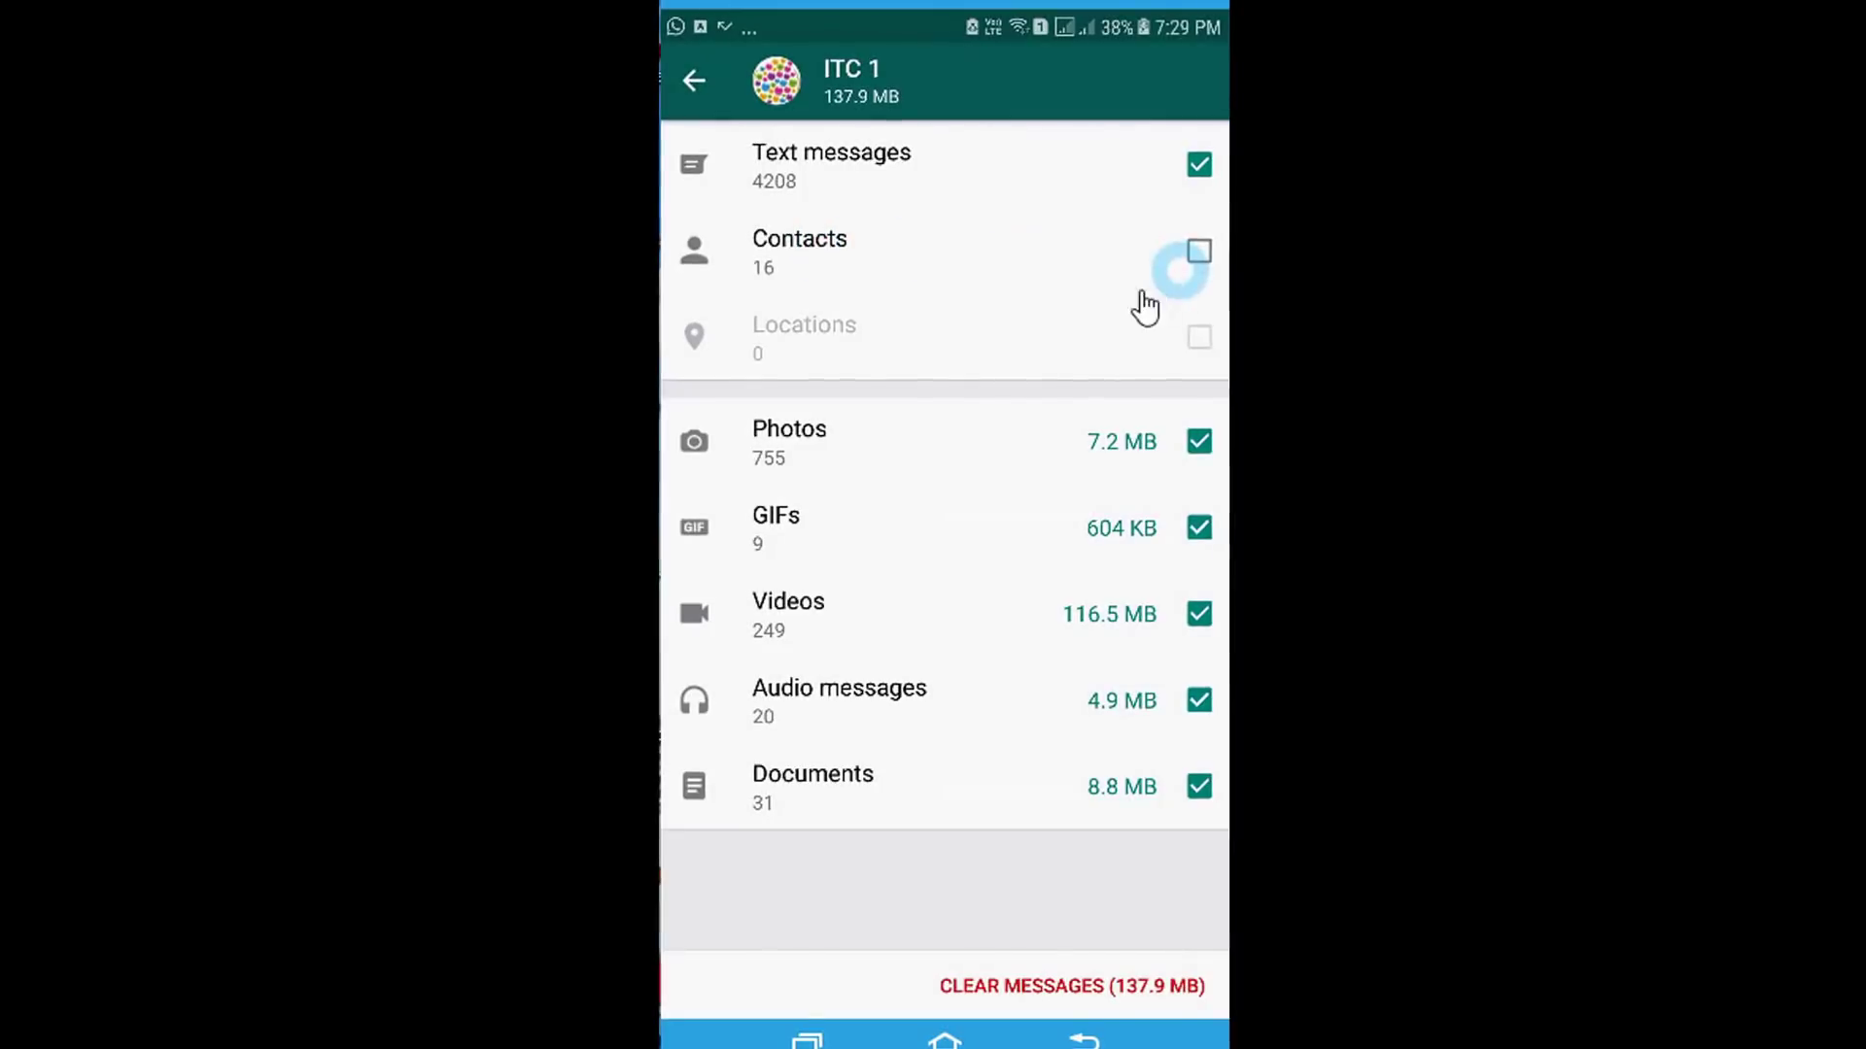
{"action": "left_click", "coordinate": [1151, 614]}
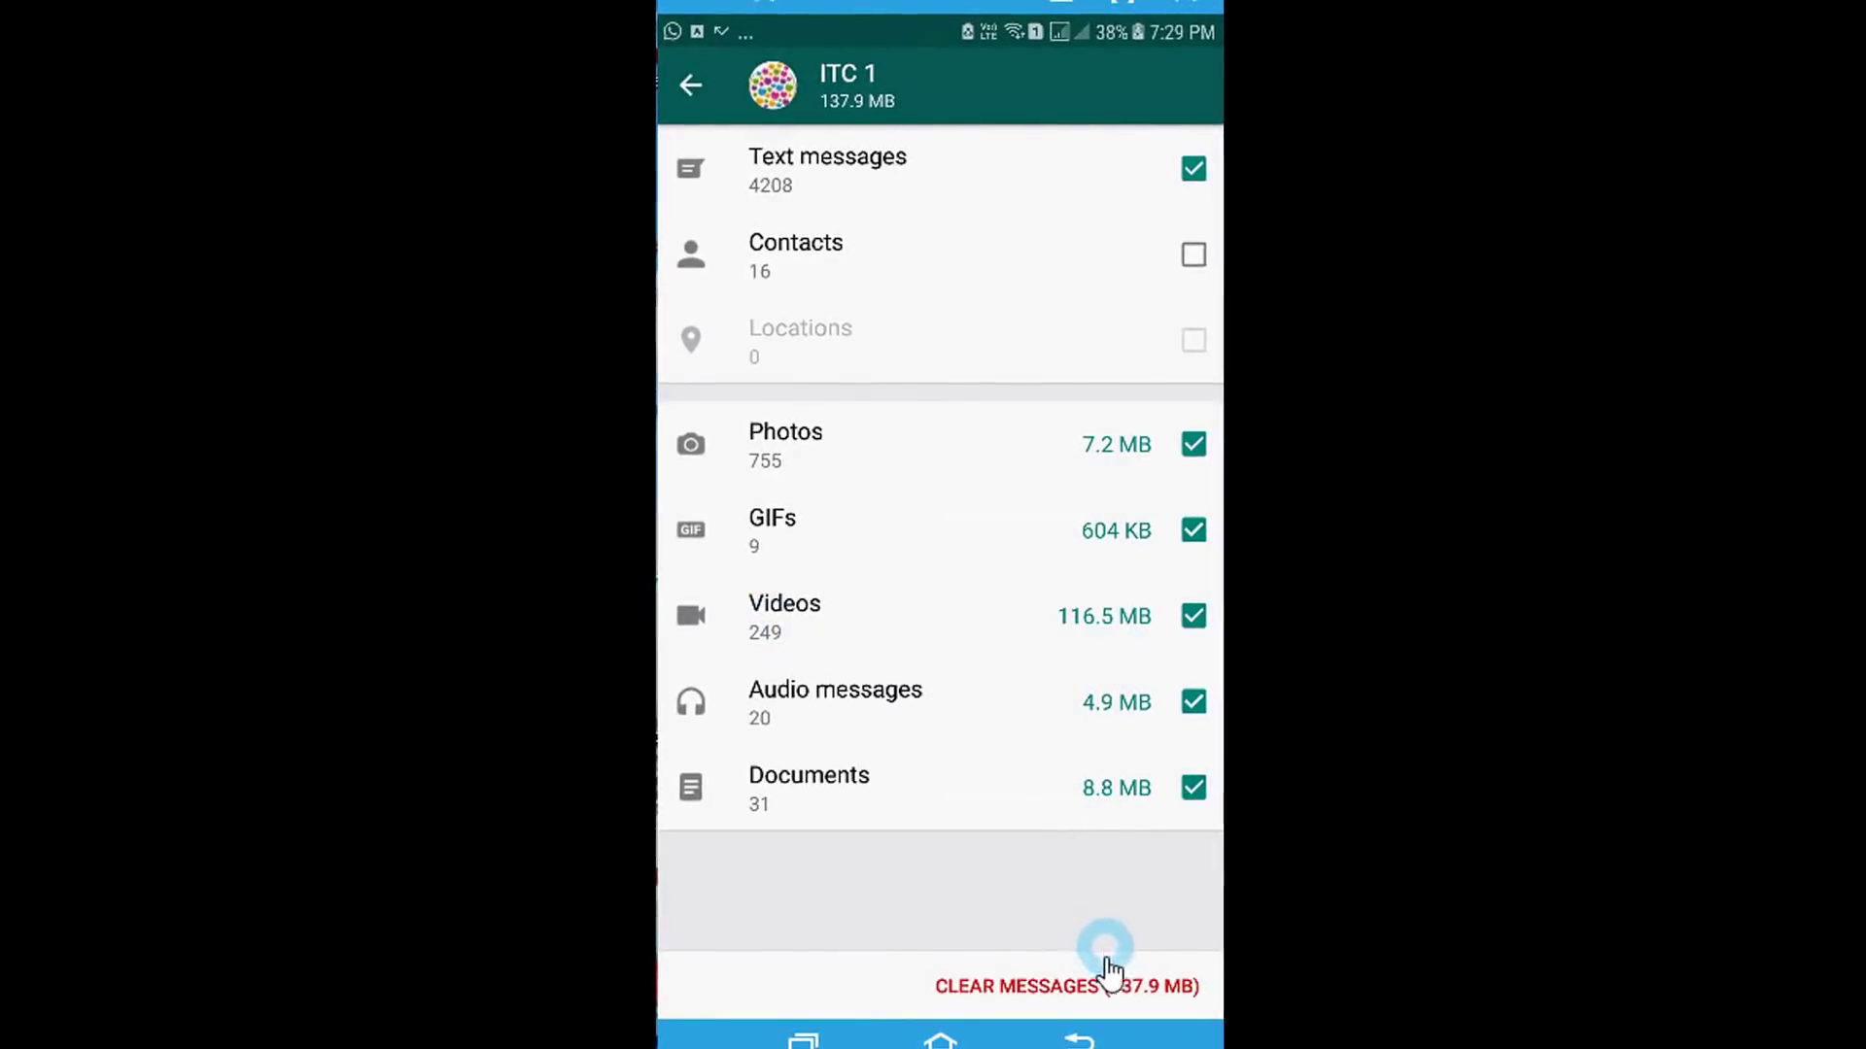
{"action": "left_click", "coordinate": [1022, 989]}
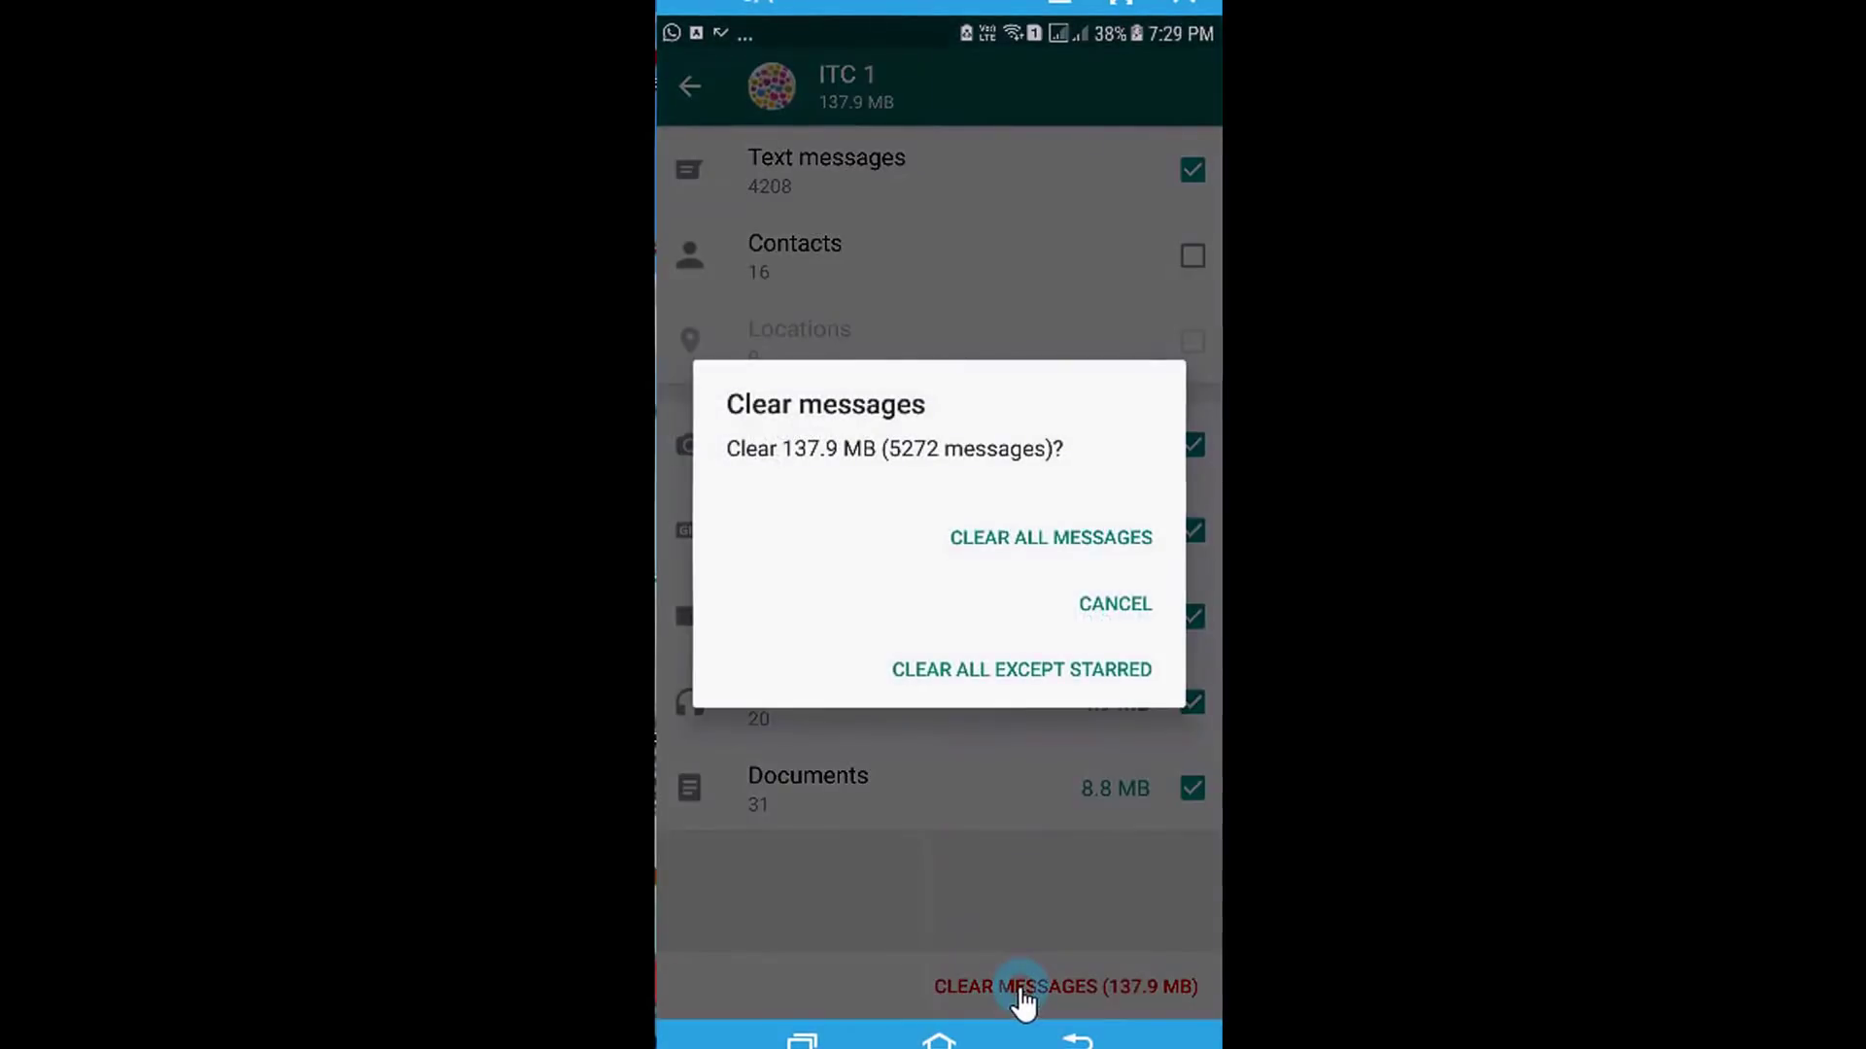
{"action": "left_click", "coordinate": [1040, 540]}
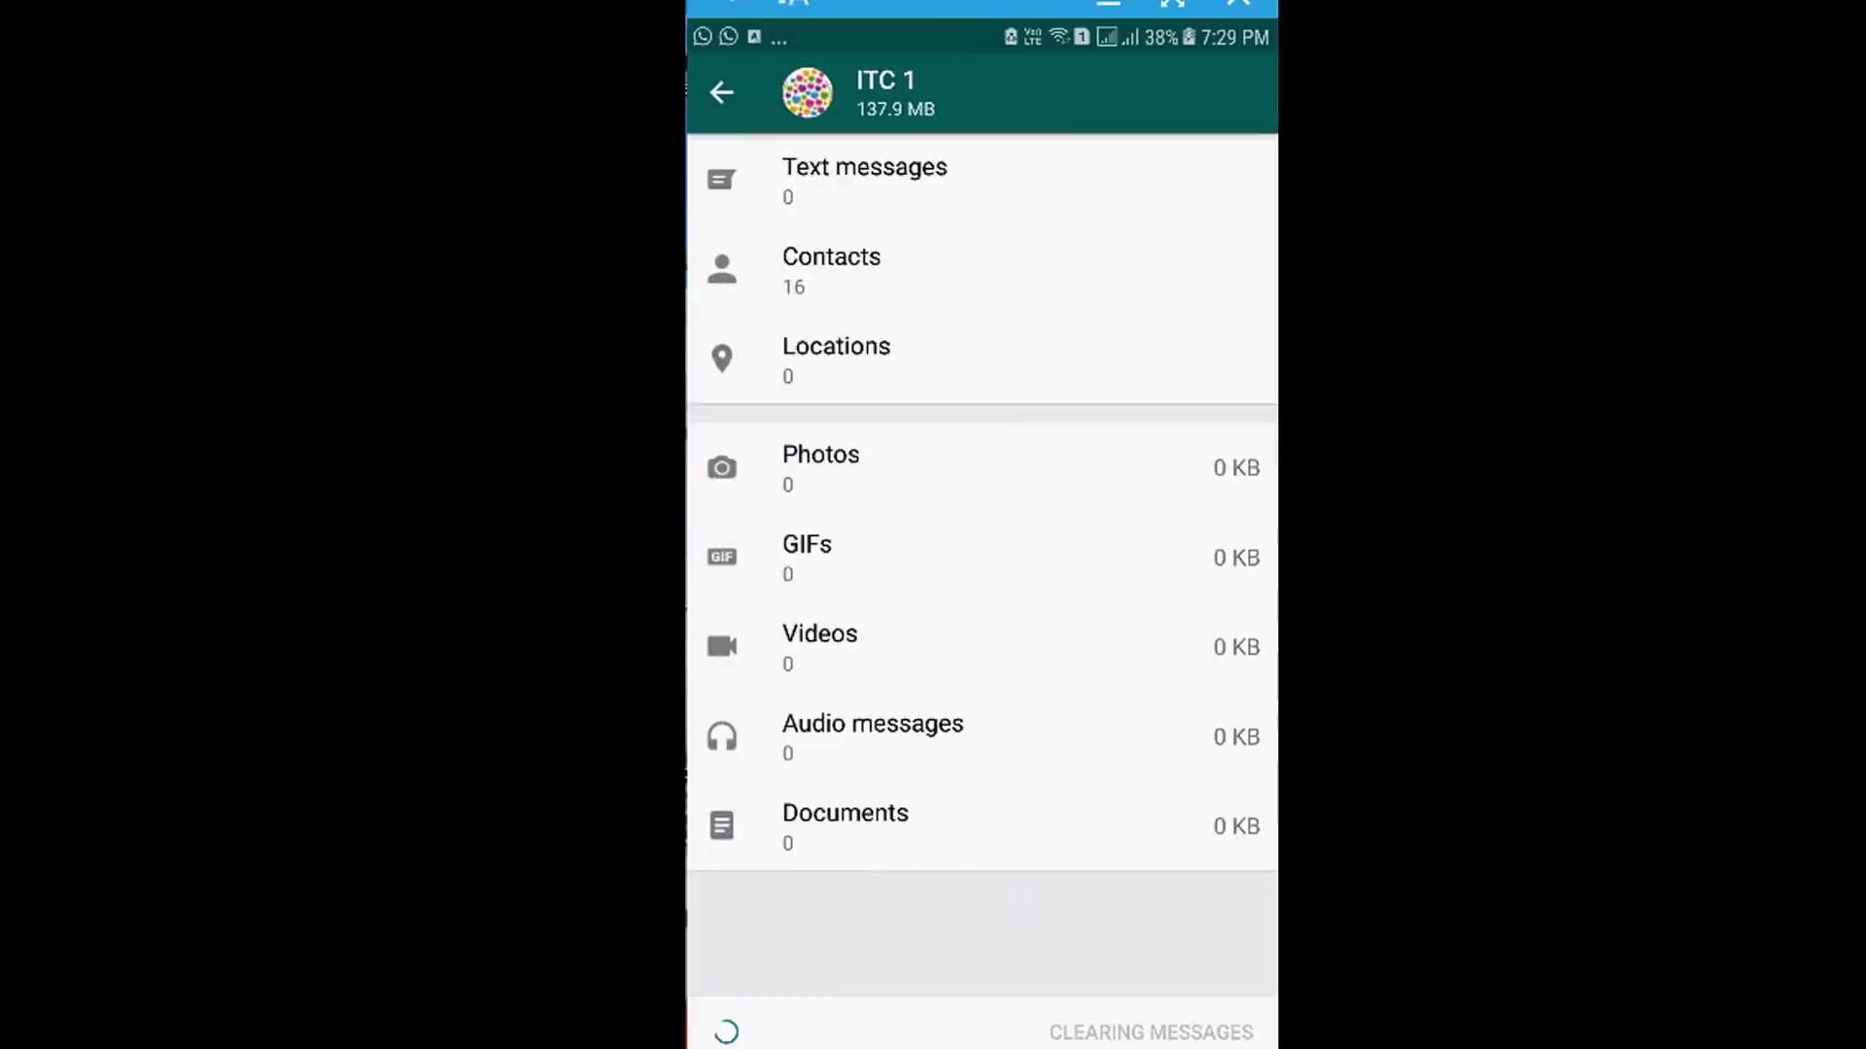
Step: Leave the WhatsApp storage settings and return to the phone's home screen
{"action": "key", "text": "Escape"}
{"action": "key", "text": "Escape"}
{"action": "key", "text": "Escape"}
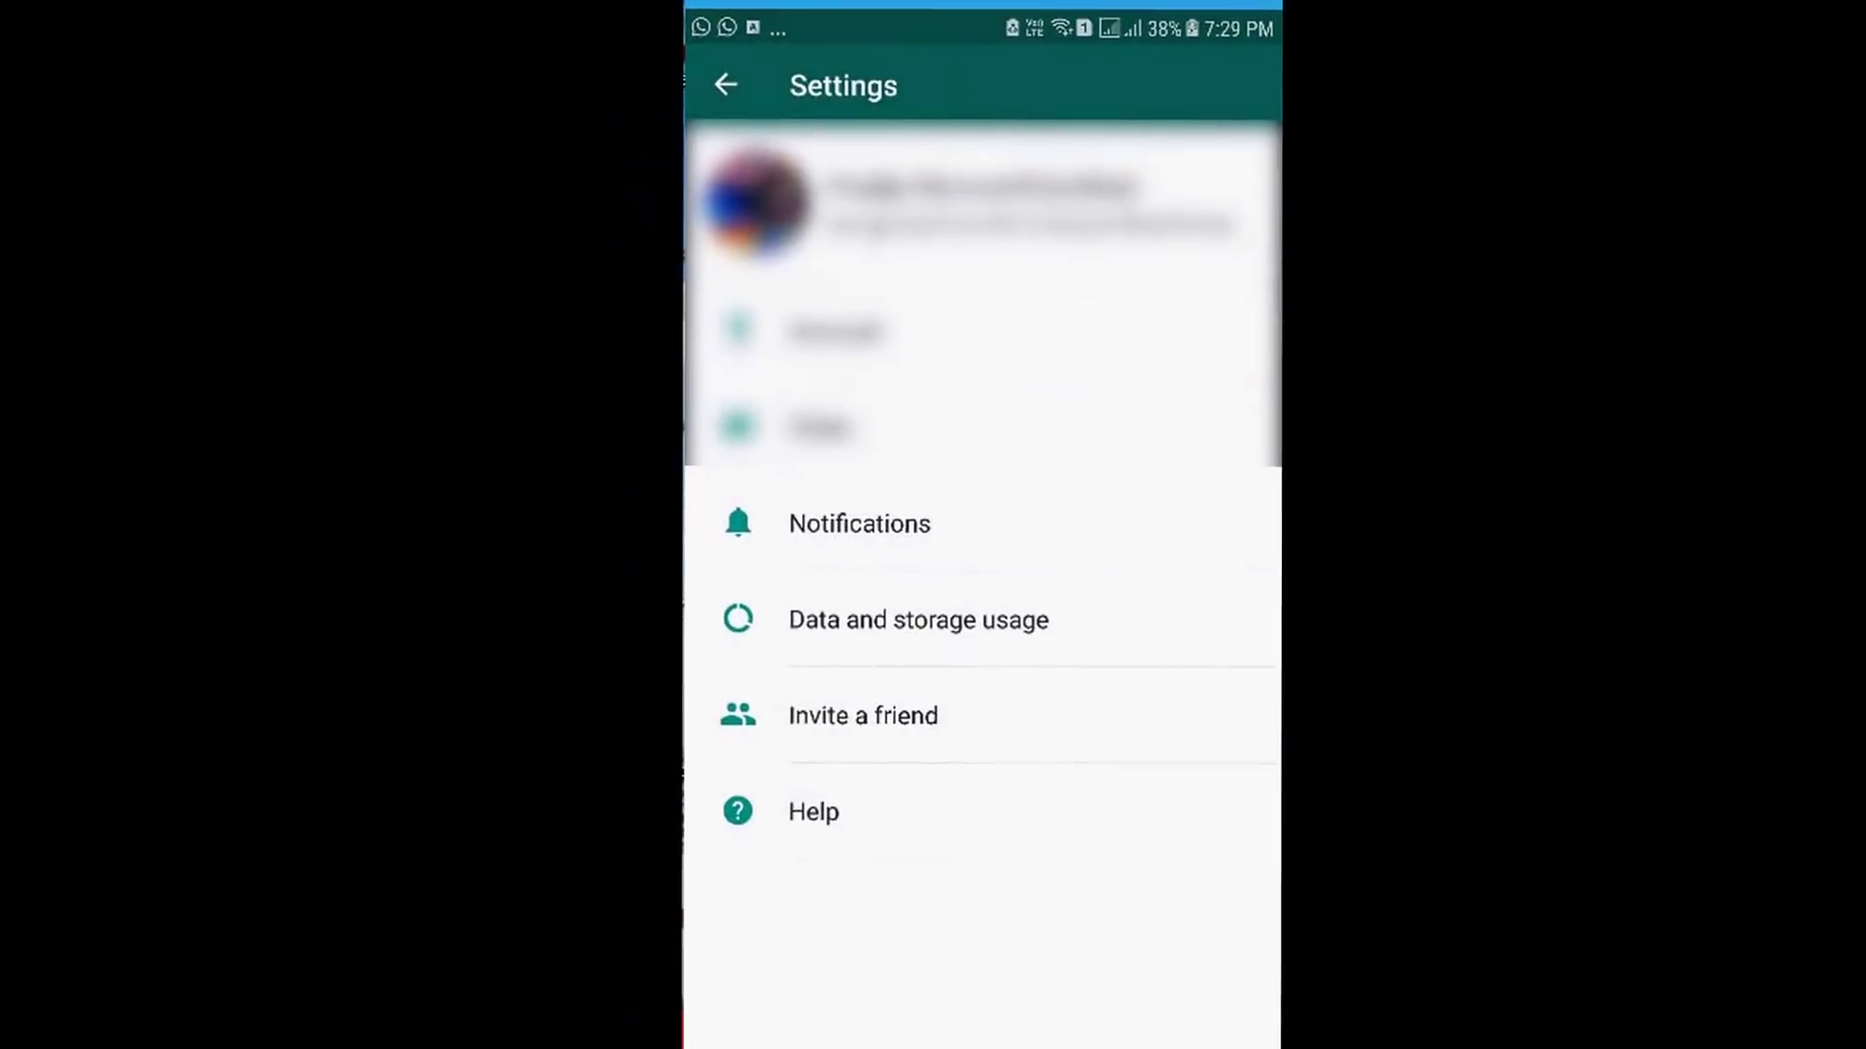
{"action": "key", "text": "Escape"}
{"action": "left_click", "coordinate": [1070, 1045]}
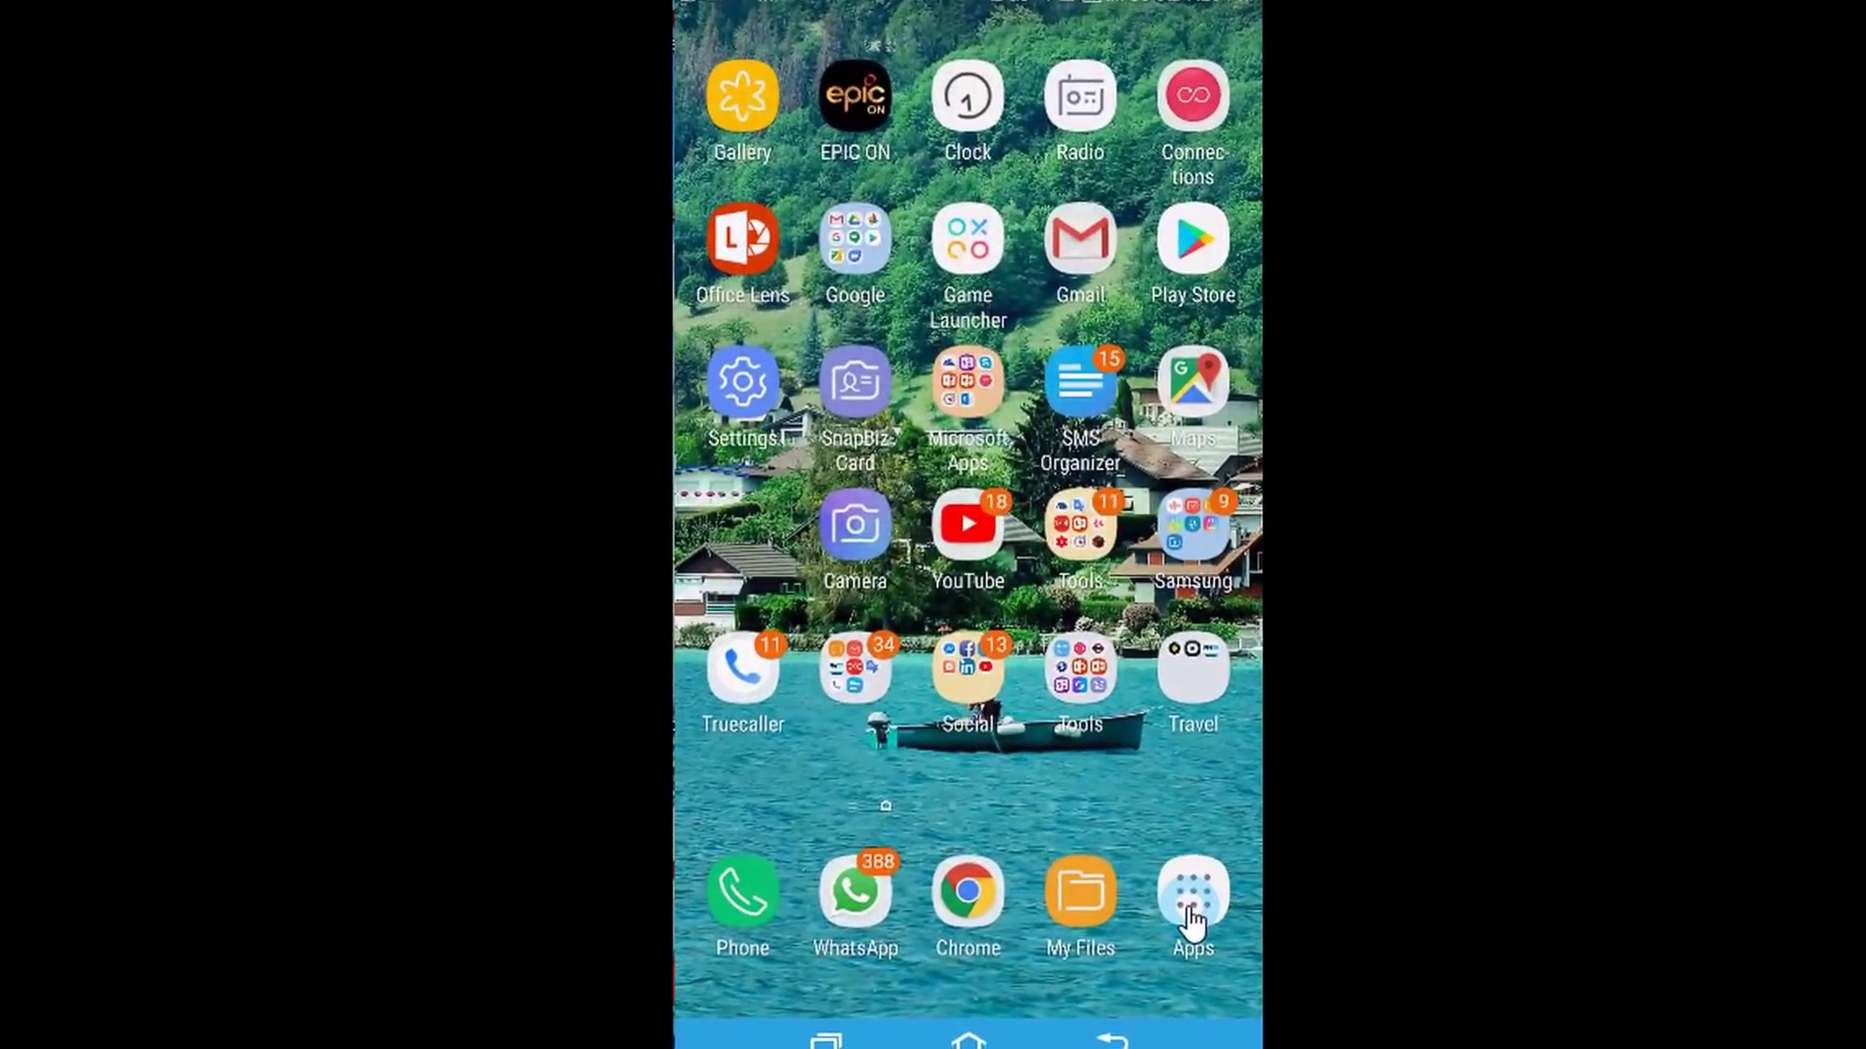
Step: Switch to Files Go from the phone's full list of apps
{"action": "left_click", "coordinate": [1191, 918]}
{"action": "left_click_drag", "start_coordinate": [1188, 965], "coordinate": [1117, 729]}
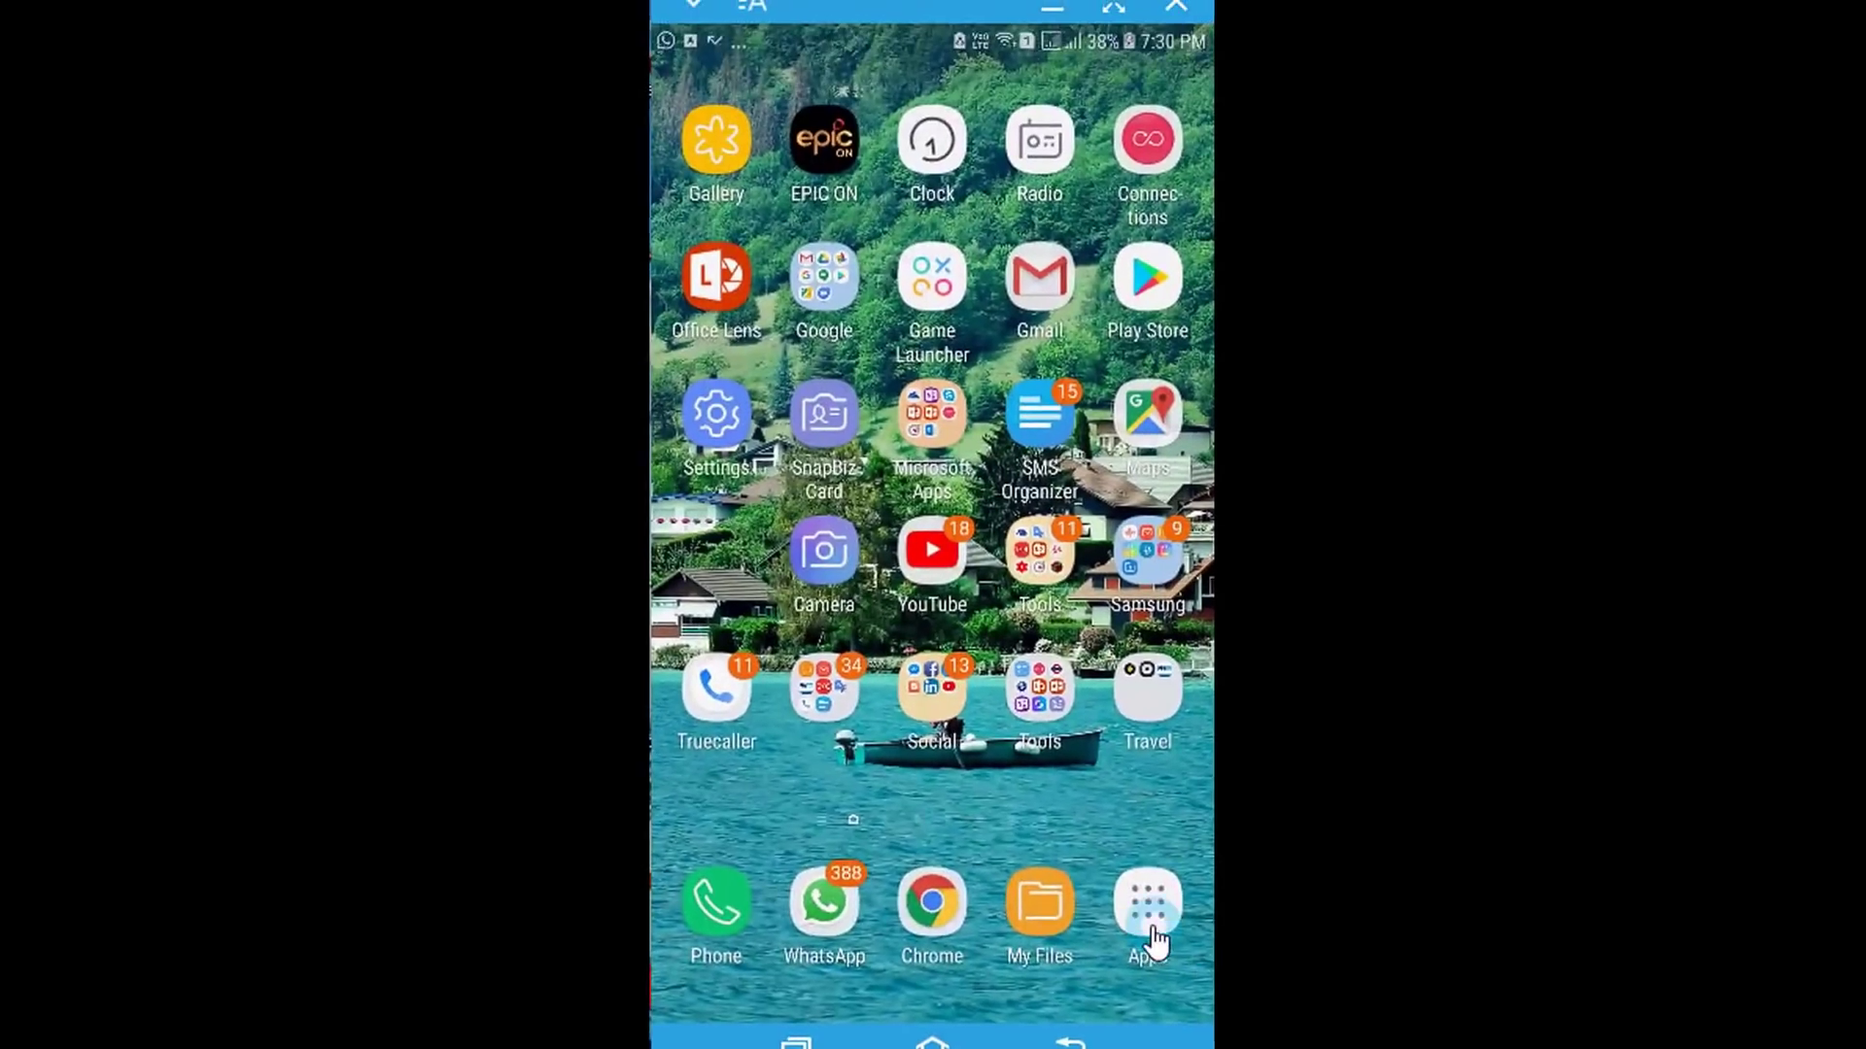
{"action": "left_click", "coordinate": [1154, 938]}
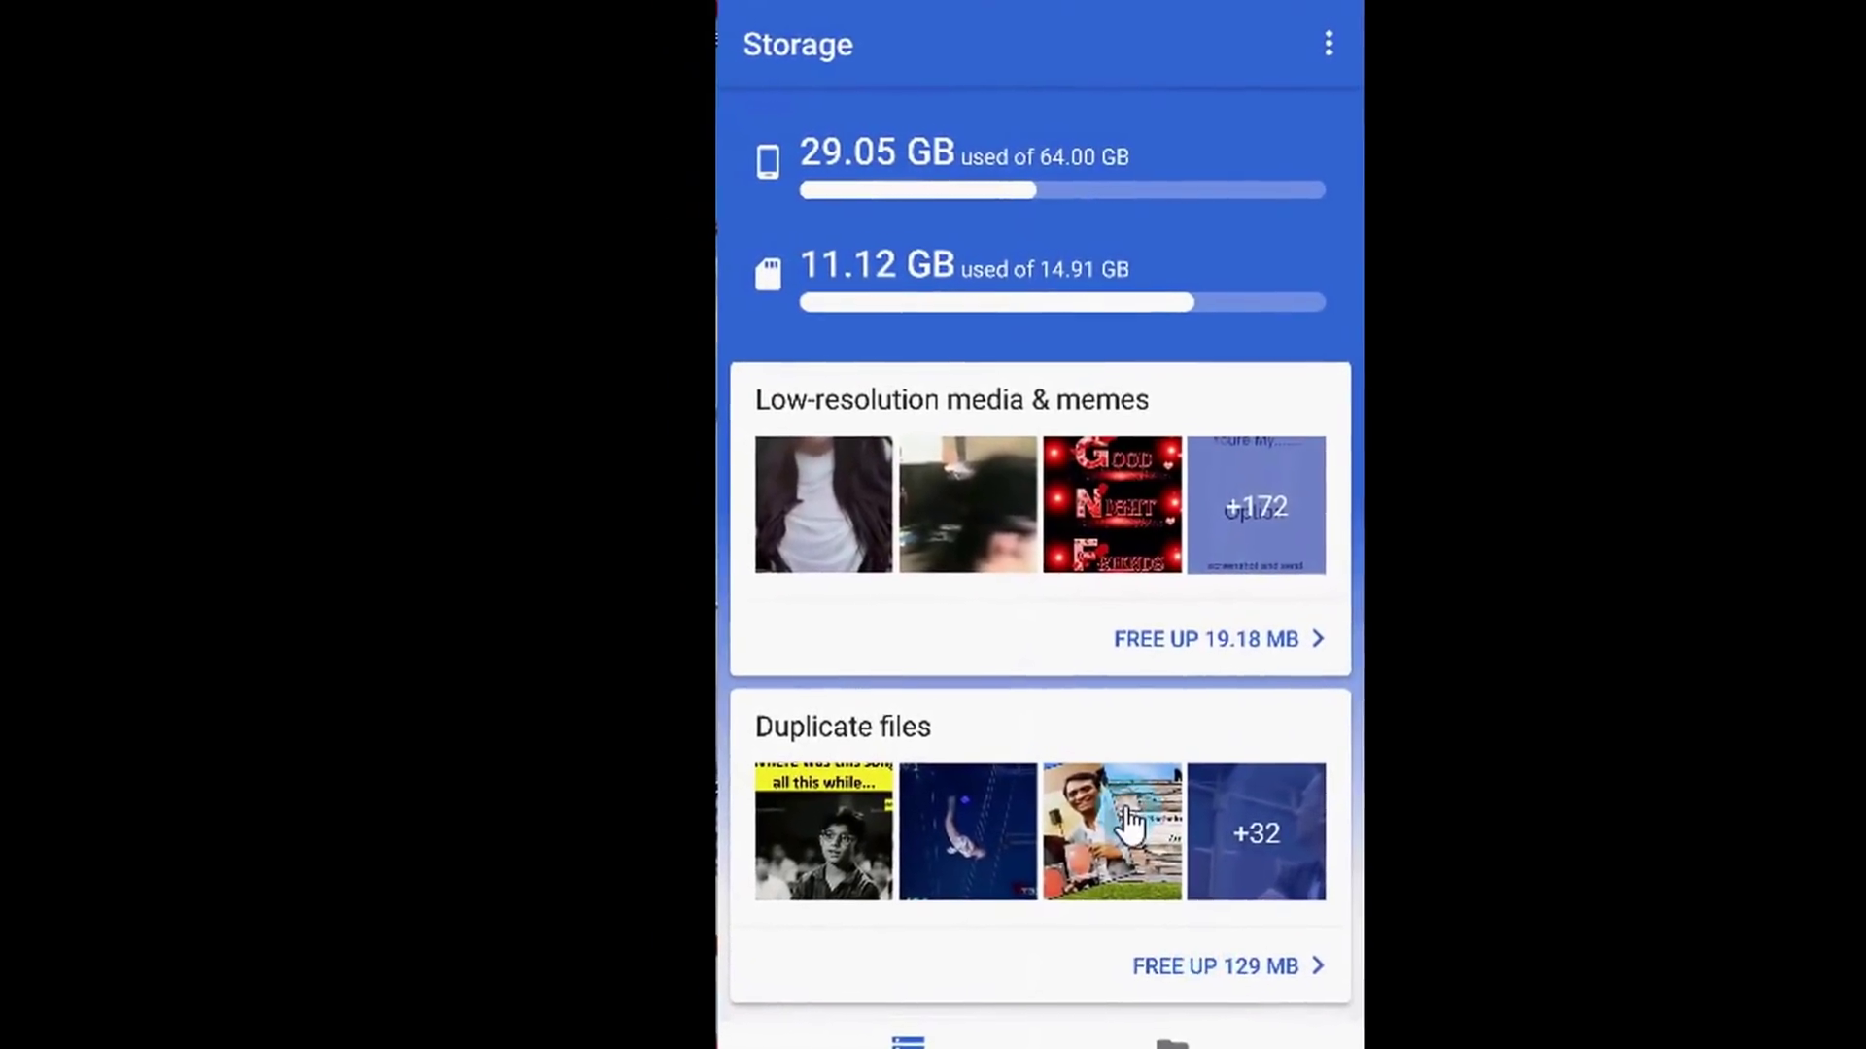
Step: Review the Files Go storage clean-up suggestions, including duplicate files, WhatsApp media, unused apps, downloaded files and large files
{"action": "left_click_drag", "start_coordinate": [1130, 824], "coordinate": [1120, 146]}
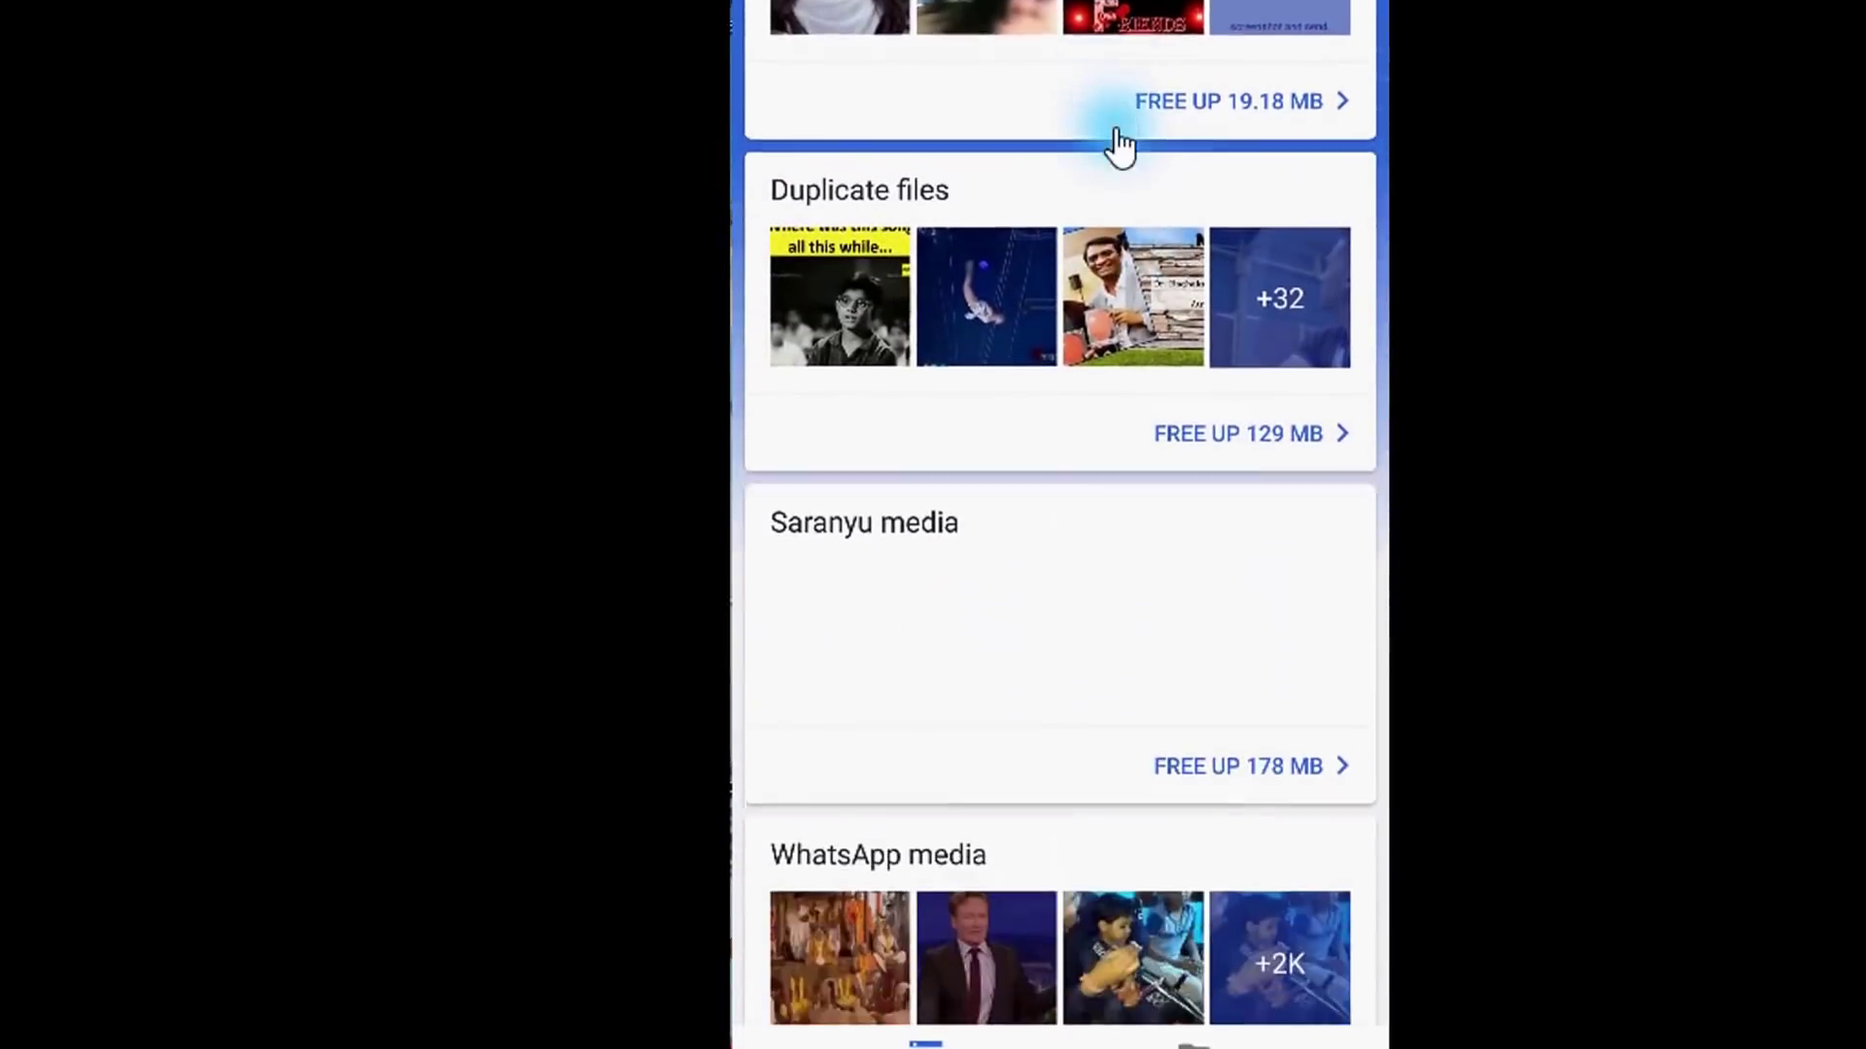
{"action": "left_click_drag", "start_coordinate": [1104, 708], "coordinate": [1041, 54]}
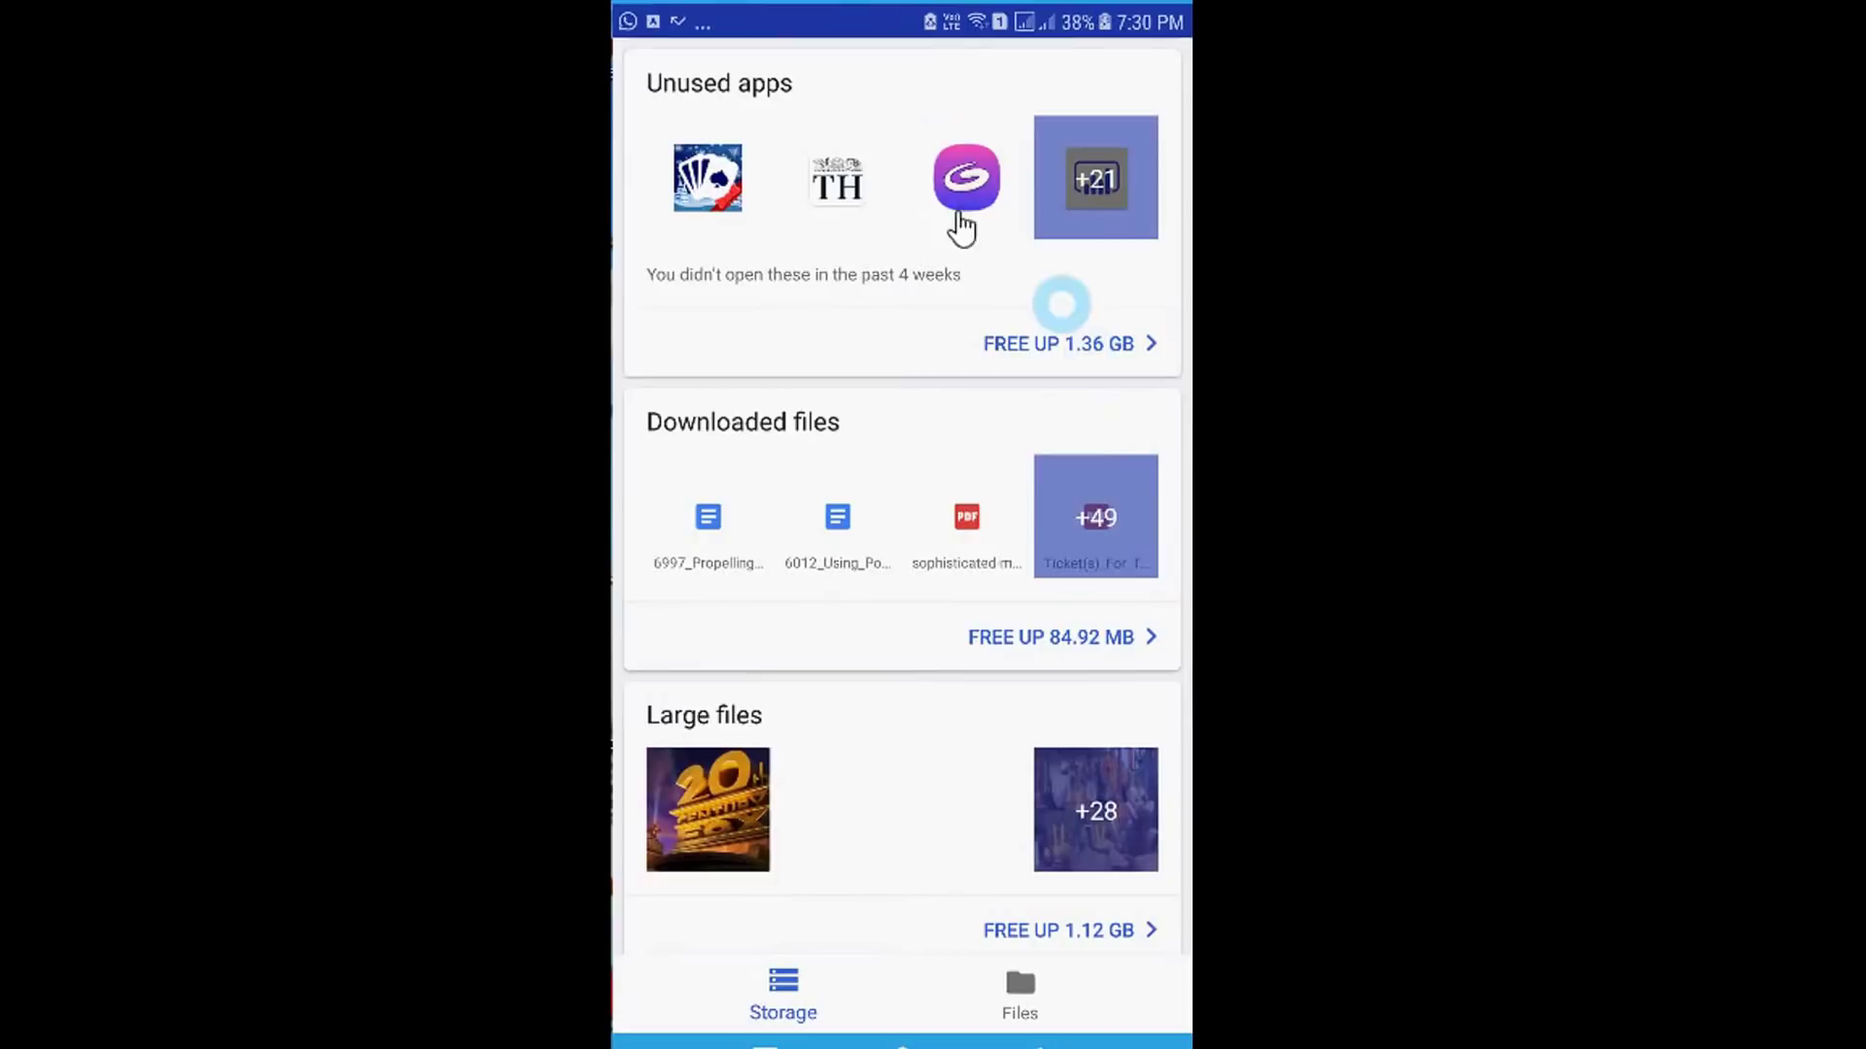
{"action": "left_click", "coordinate": [778, 806]}
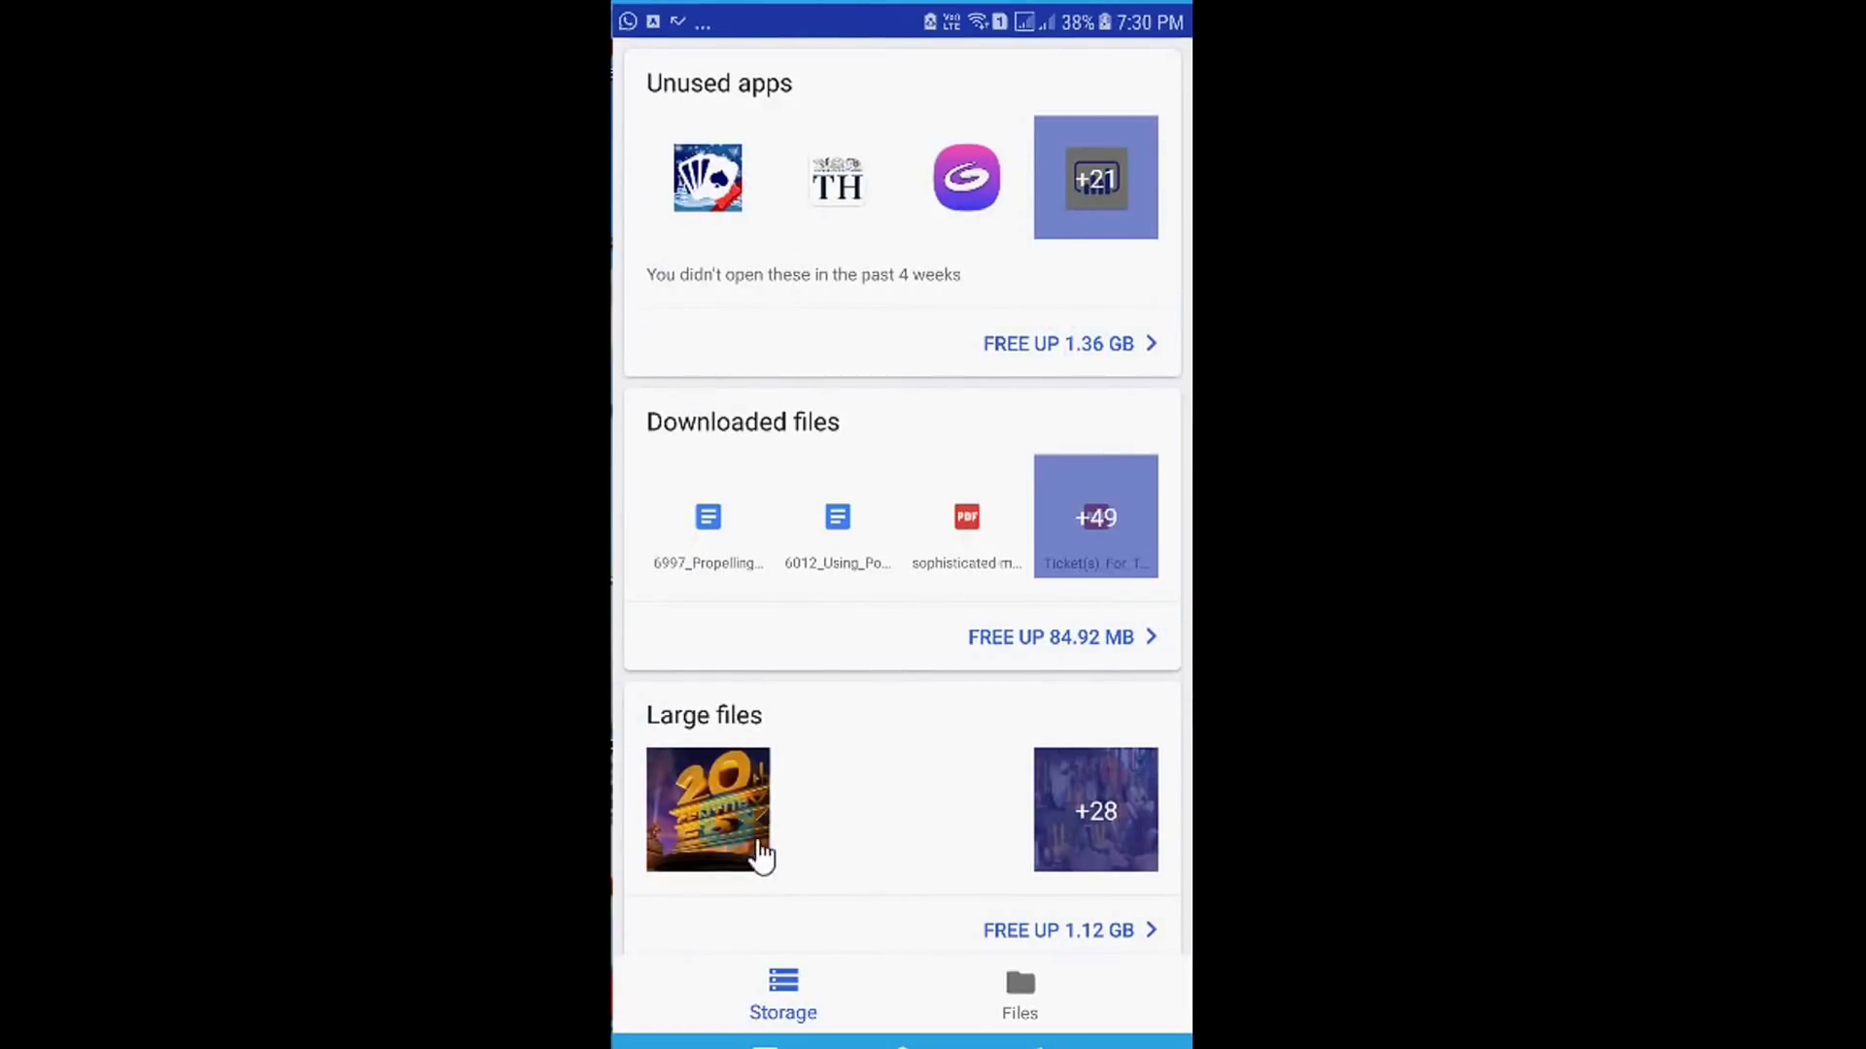
{"action": "left_click", "coordinate": [853, 744]}
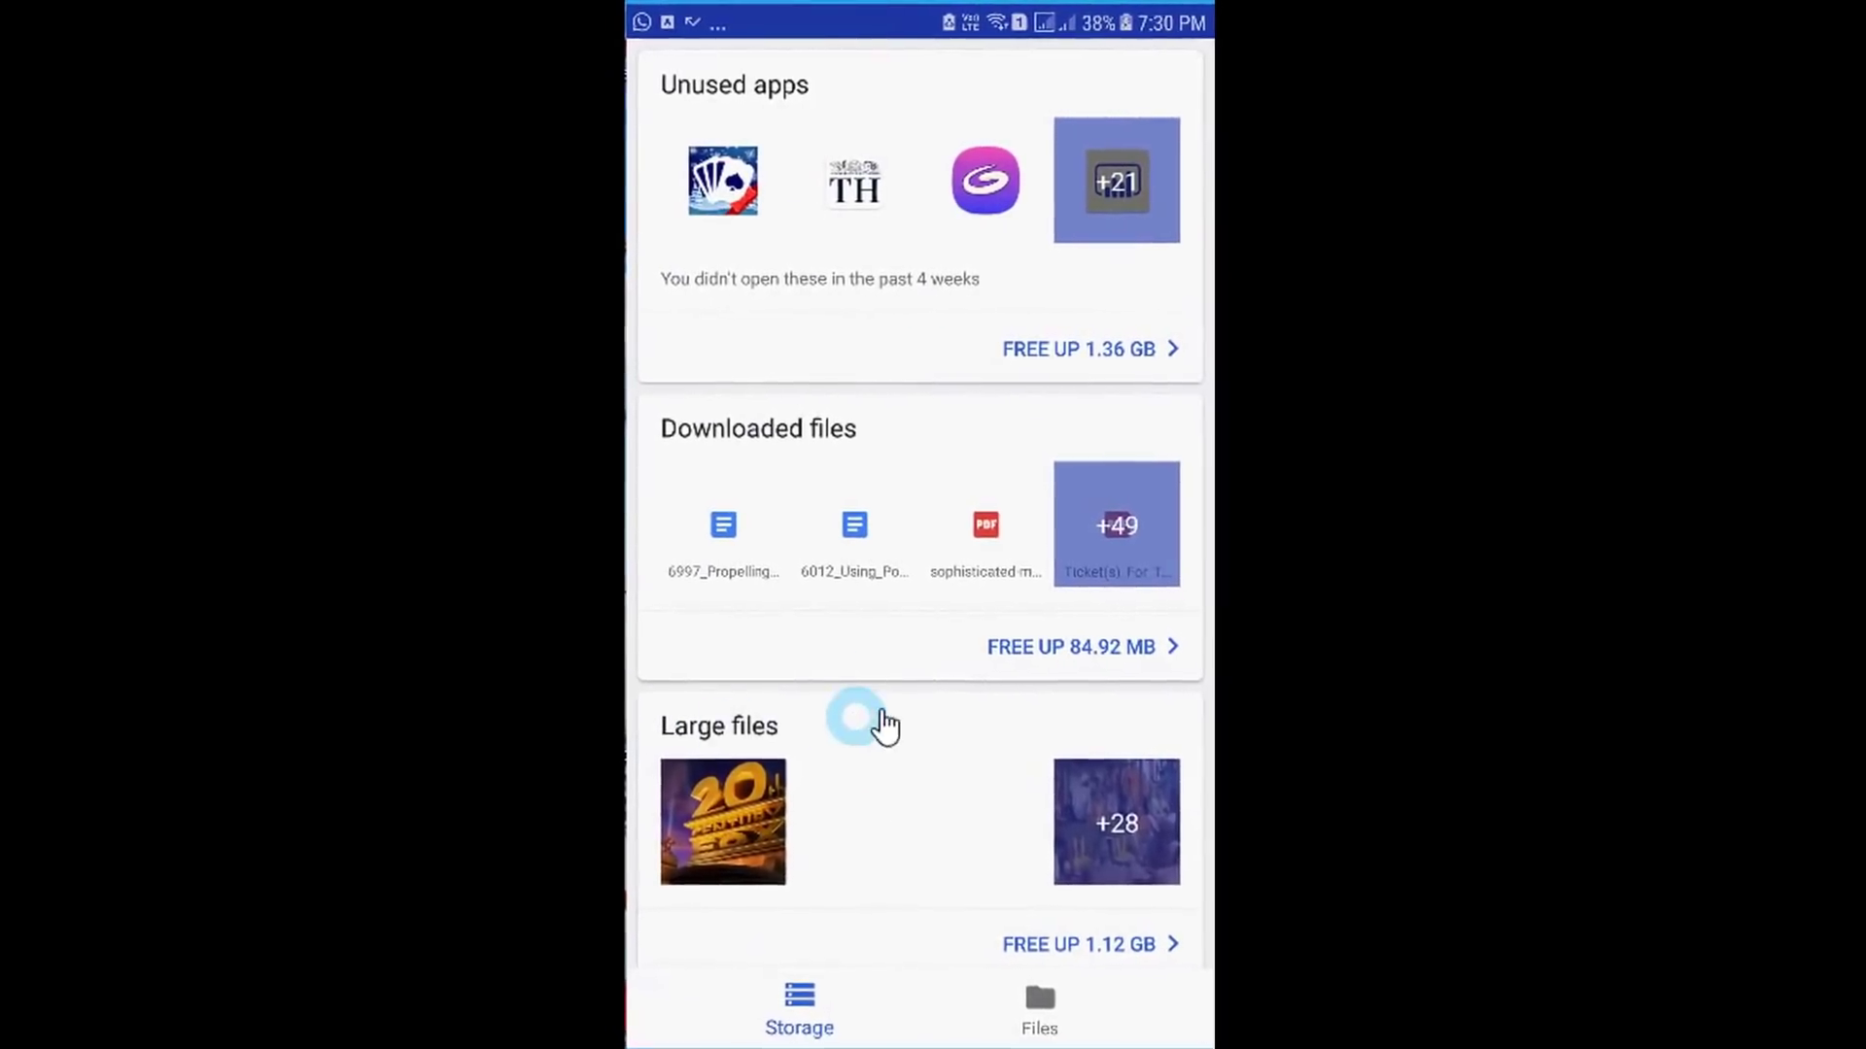
{"action": "scroll", "coordinate": [817, 834], "scroll_direction": "up", "scroll_amount": 3}
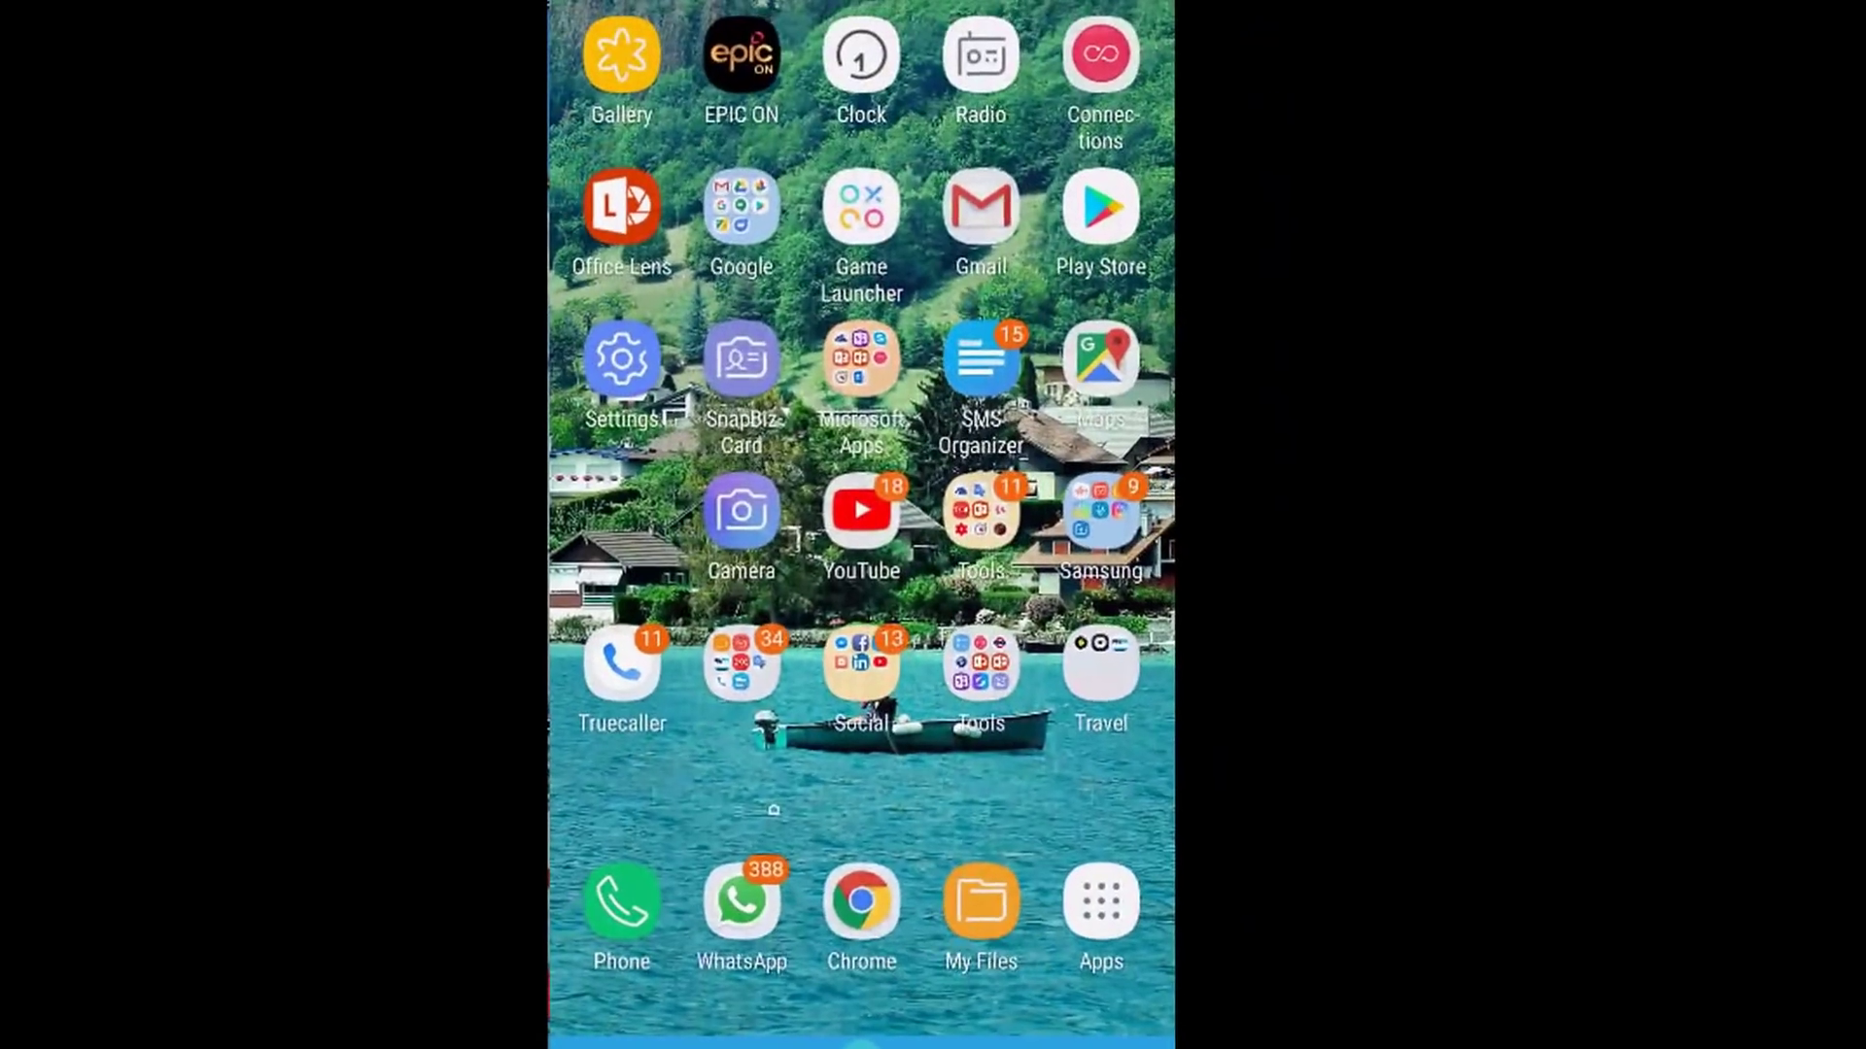
Step: Locate Files Go in the phone's app list and return to the home screen
{"action": "left_click", "coordinate": [1114, 912]}
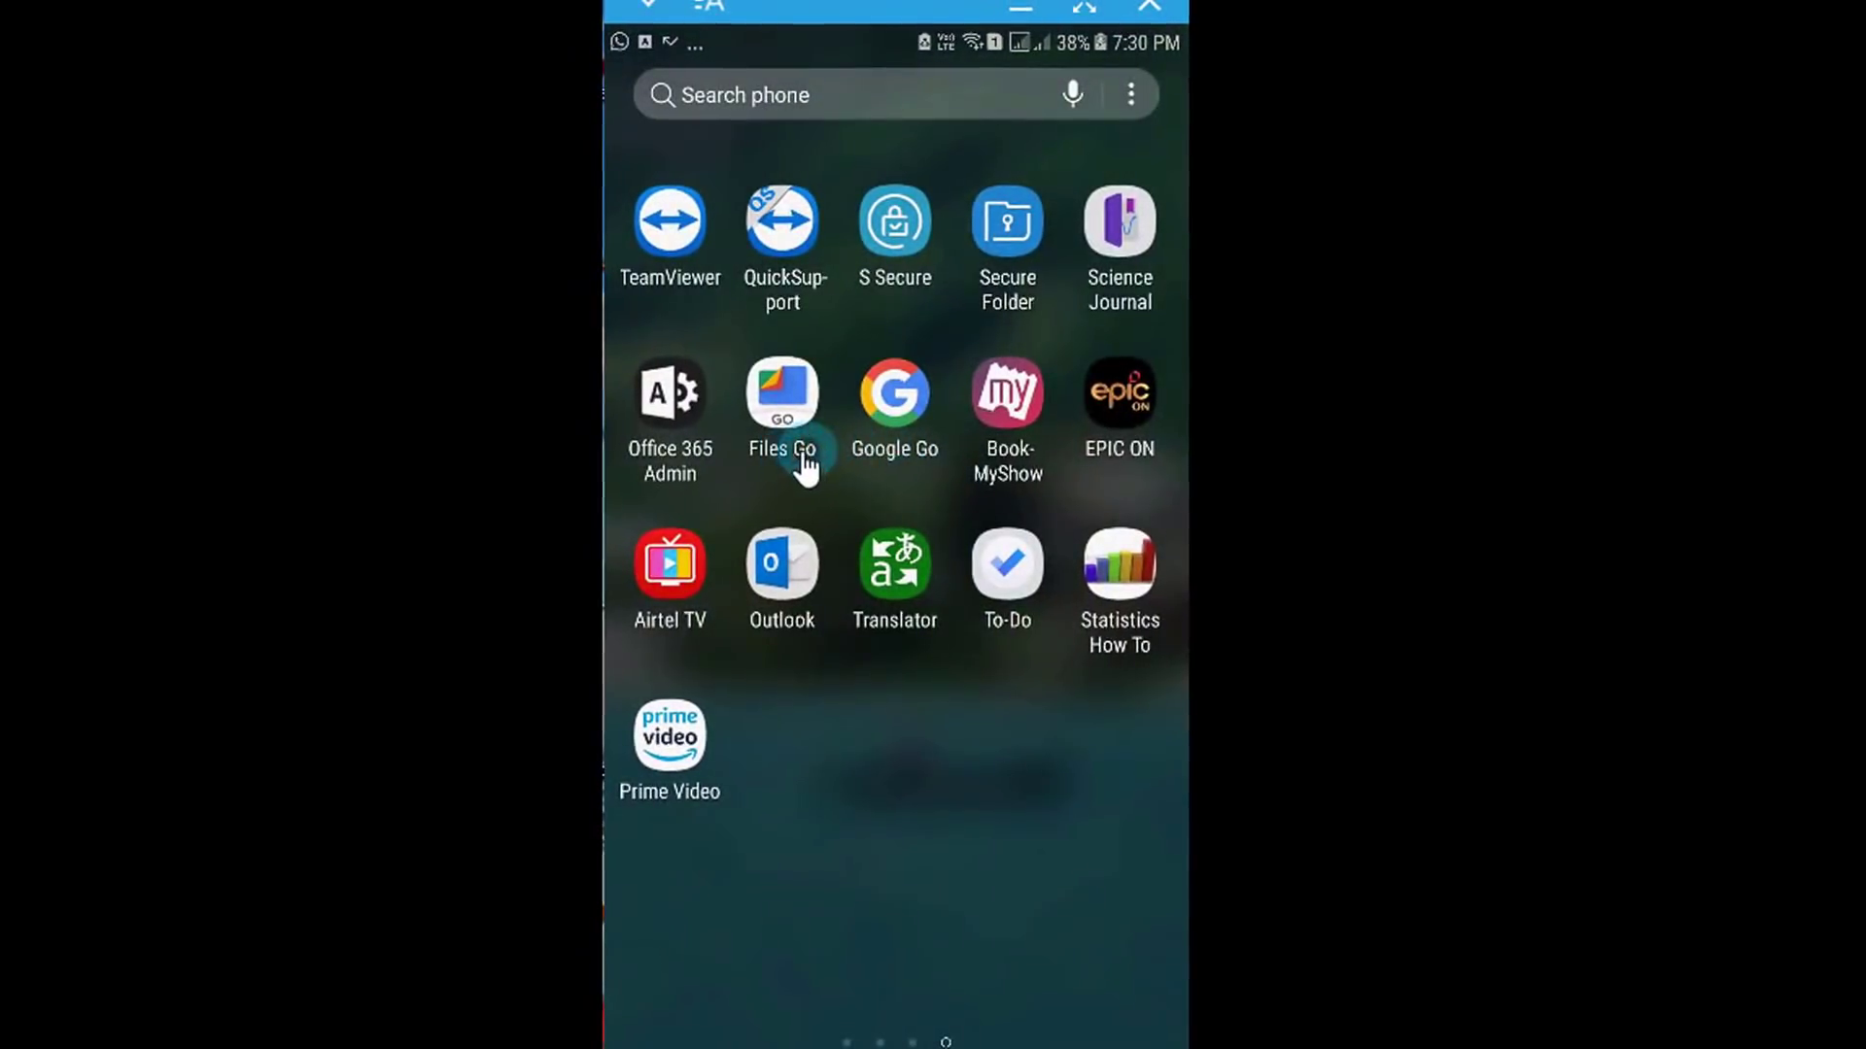
{"action": "left_click", "coordinate": [769, 464]}
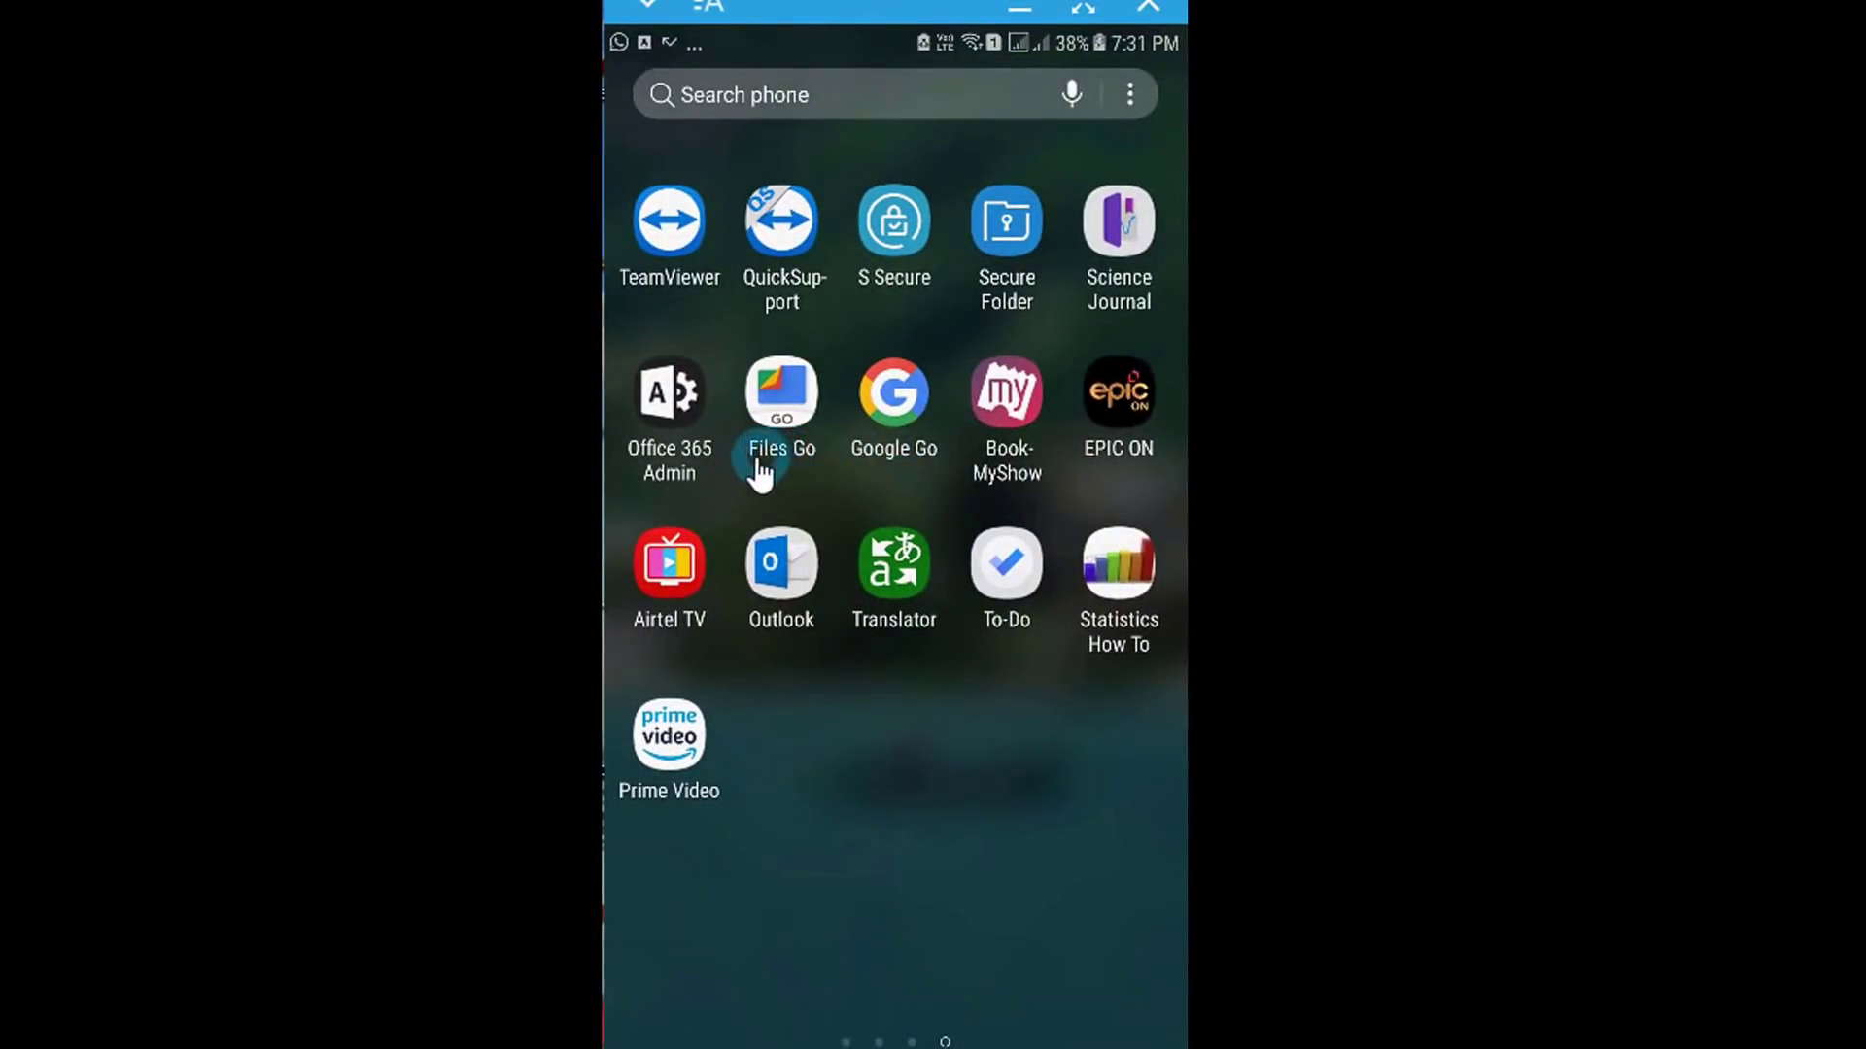
{"action": "left_click", "coordinate": [787, 473]}
{"action": "key", "text": "Escape"}
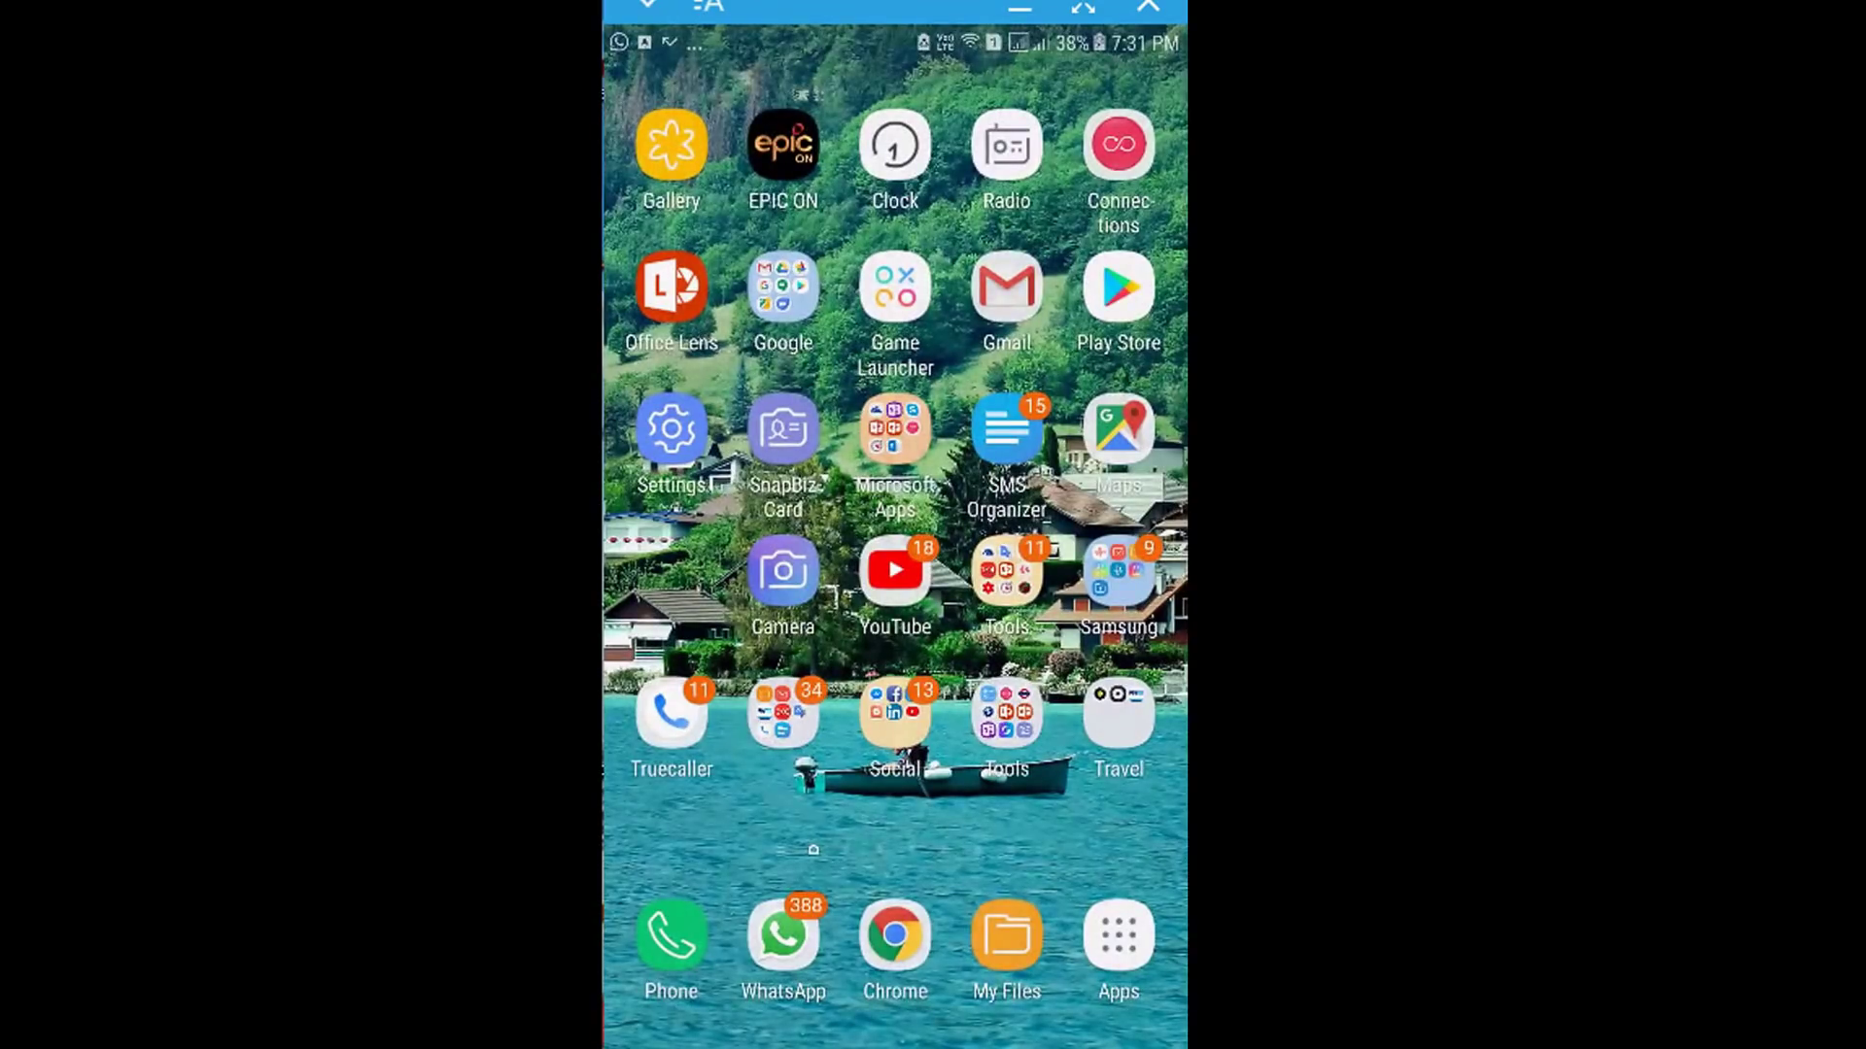